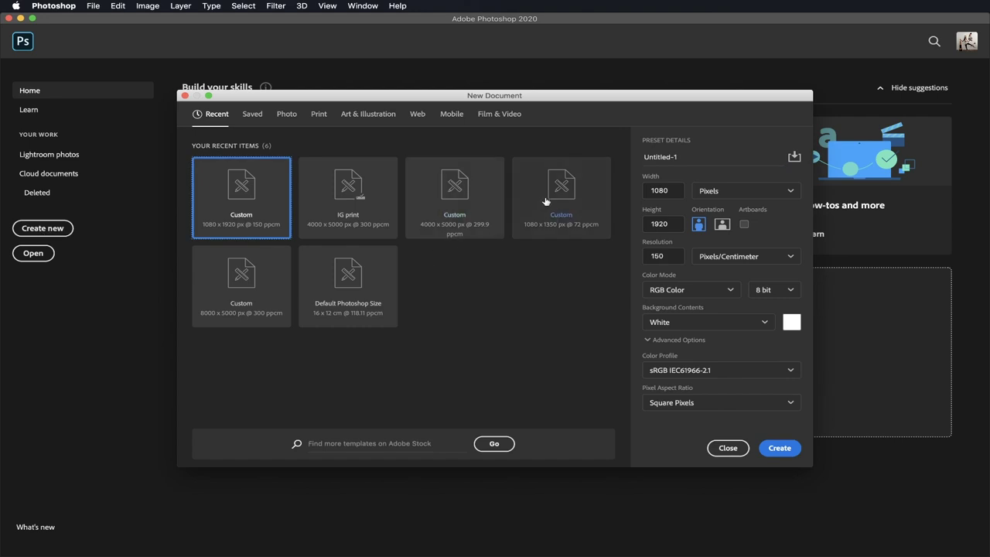
Step: Create a new portrait document 4000 px wide by 5000 px high at 300 pixels/centimeter
left_click(670, 191)
key("BackSpace")
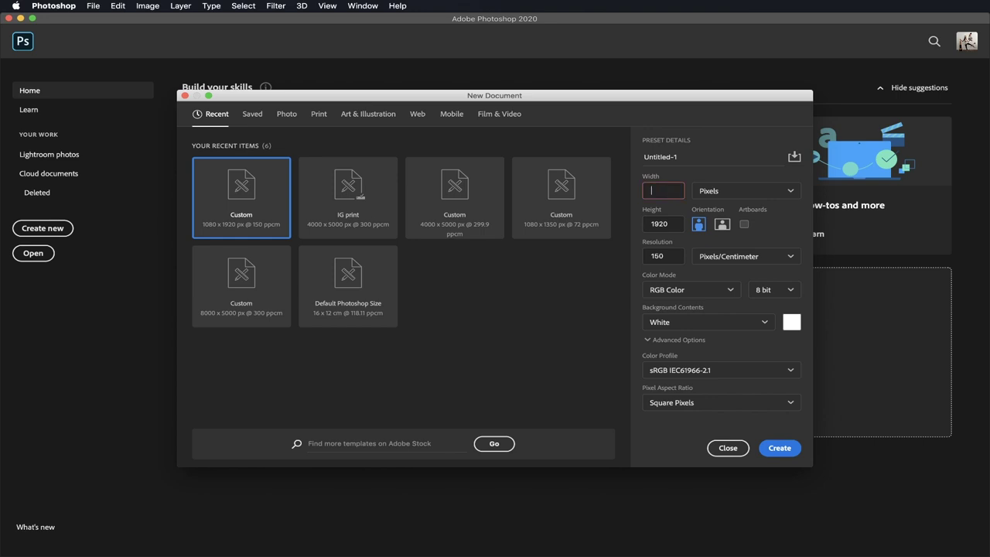
type("4000")
double_click(670, 223)
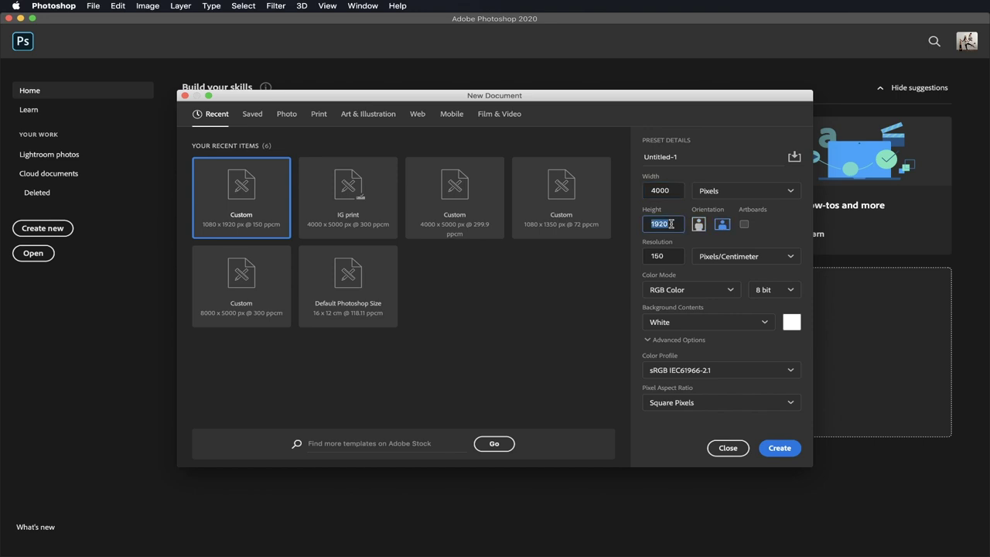
key("BackSpace")
type("5000")
left_click(699, 225)
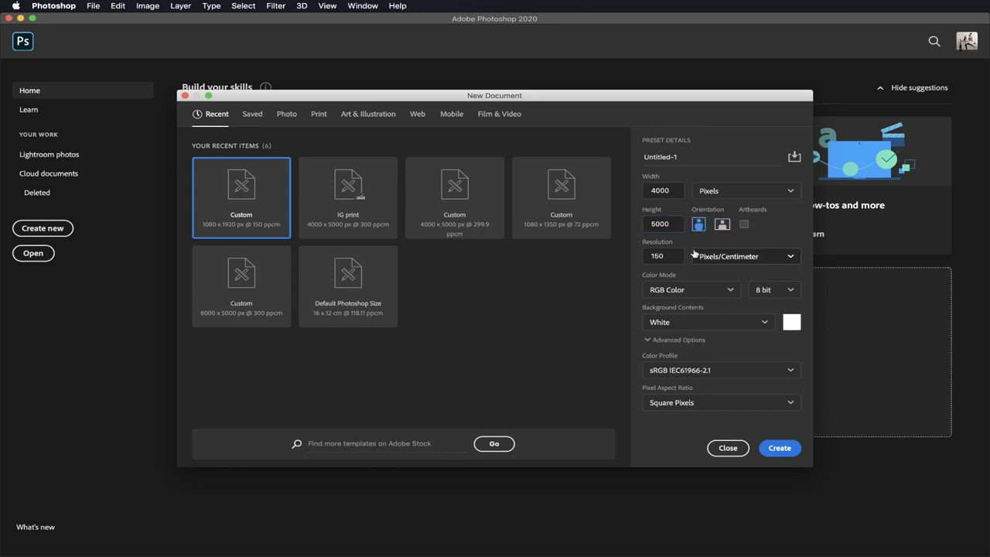
double_click(677, 256)
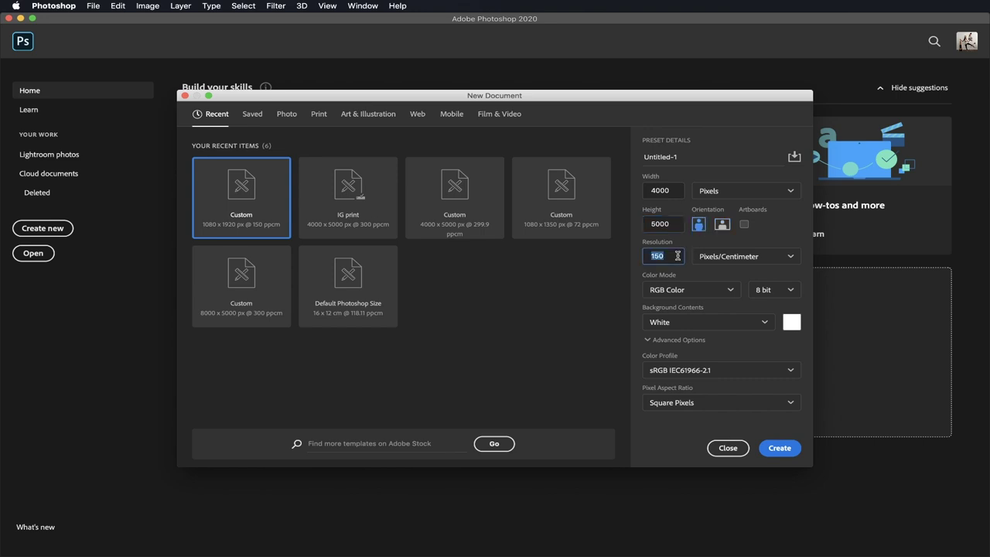
key("BackSpace")
type("300")
left_click(781, 450)
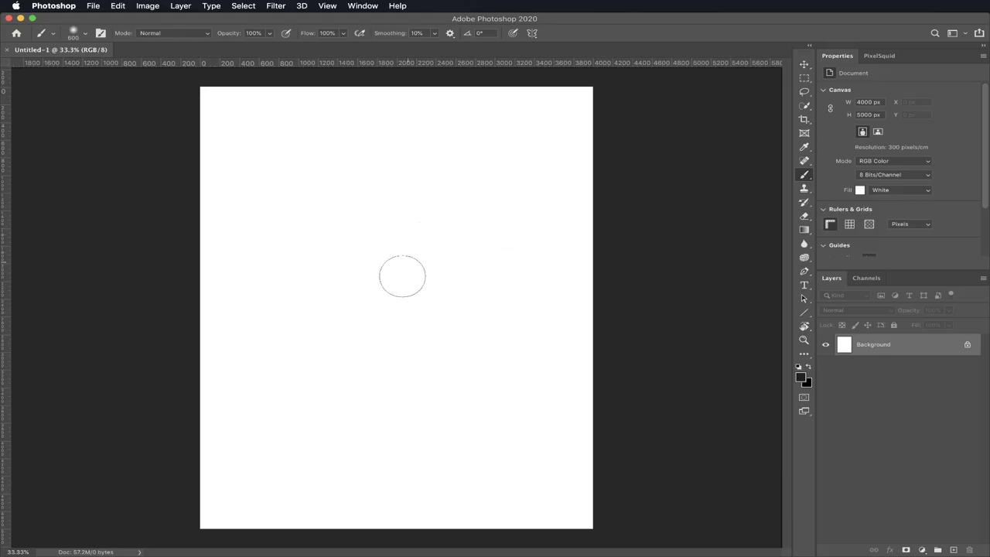
Step: Open balloon.jpg, beary.jpg and dreamsky.jpg together from the AIVAX4kids folder on the Desktop
key("v")
left_click(93, 5)
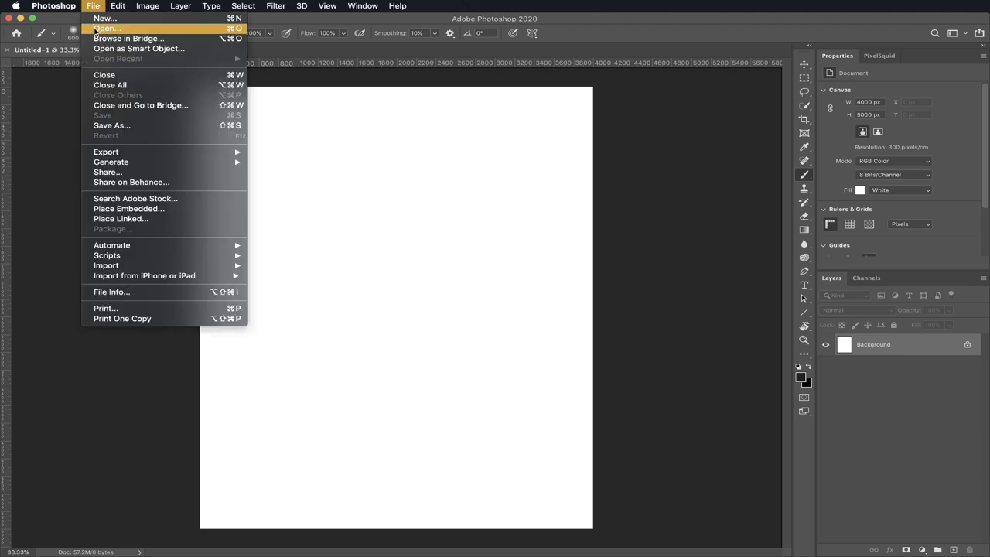
left_click(94, 29)
scroll(287, 116, "down", 1)
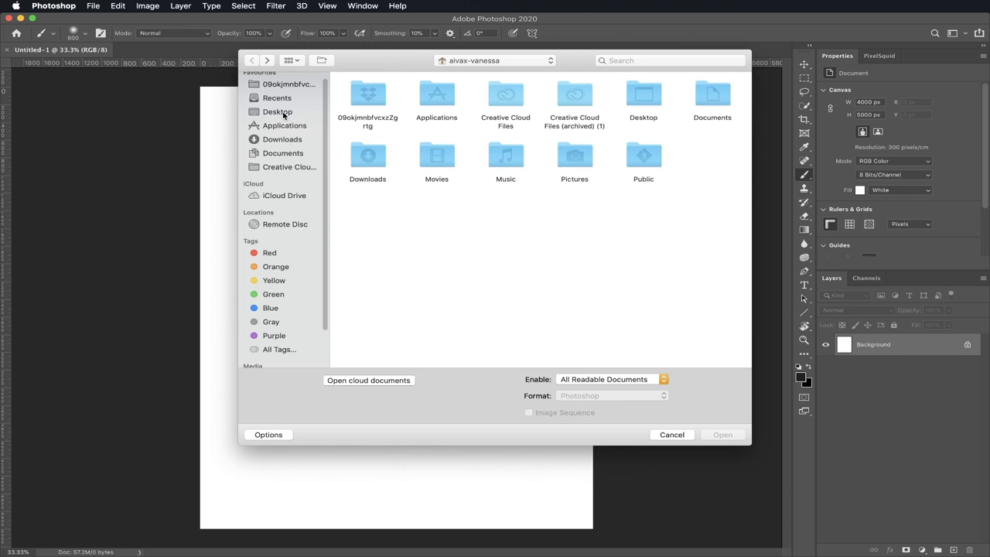
left_click(284, 115)
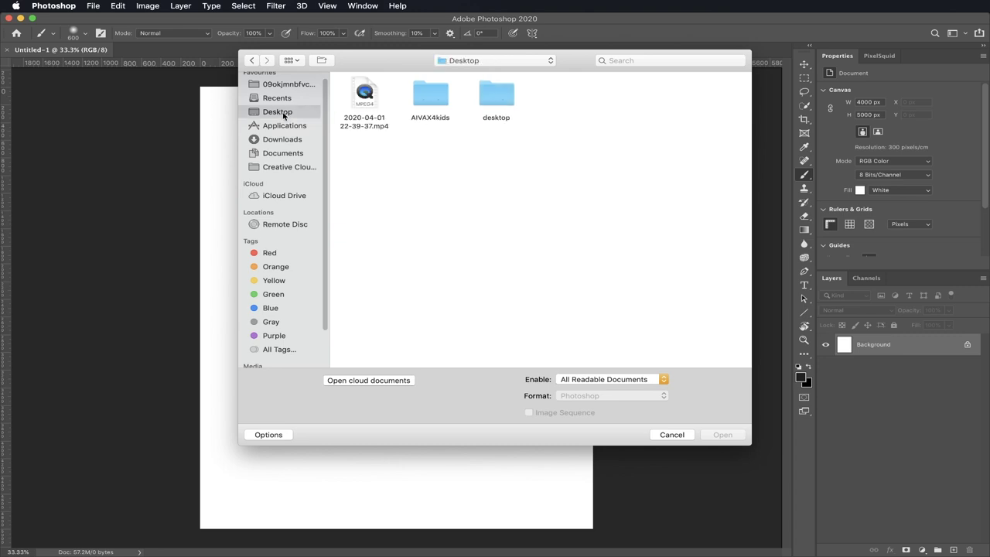
left_click(426, 107)
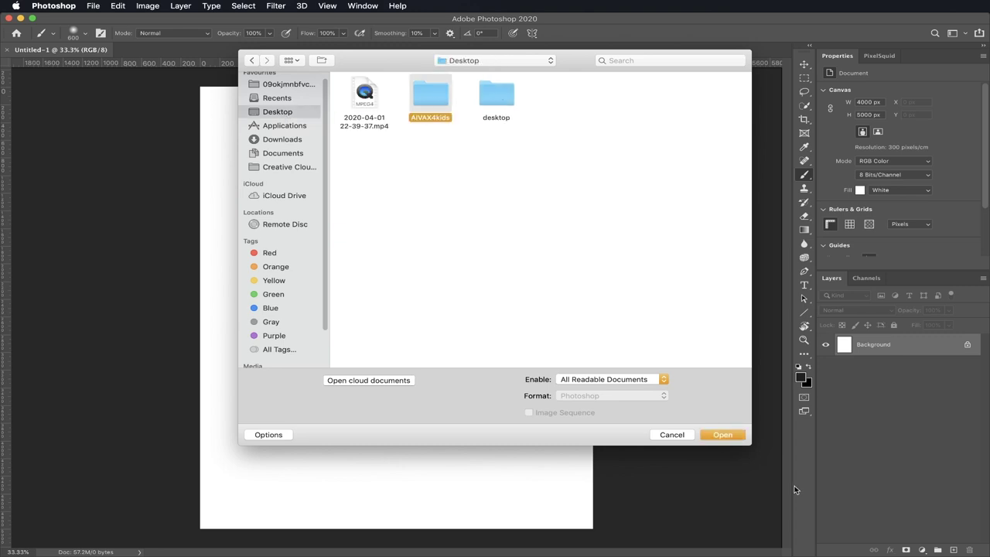
left_click(723, 434)
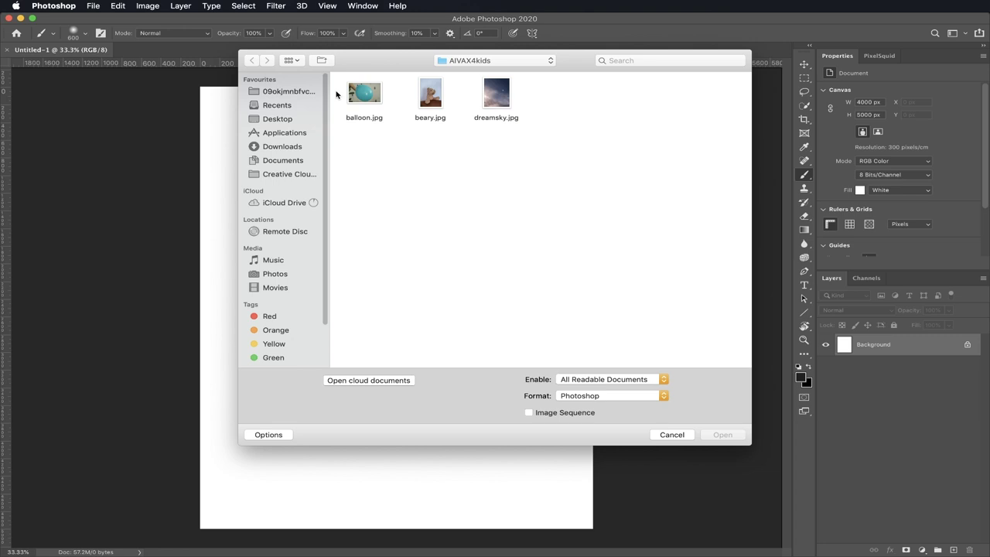
left_click_drag(338, 93, 528, 130)
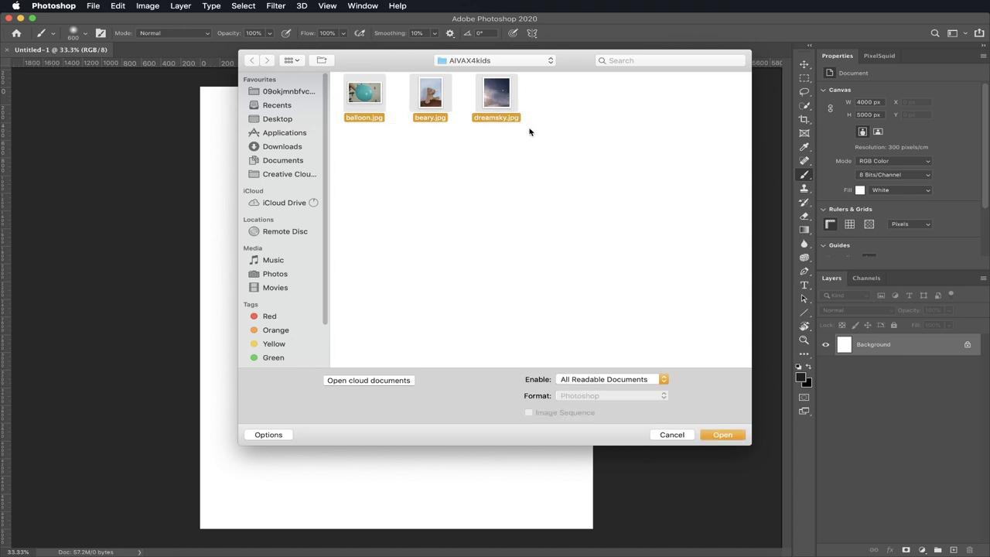
left_click(722, 434)
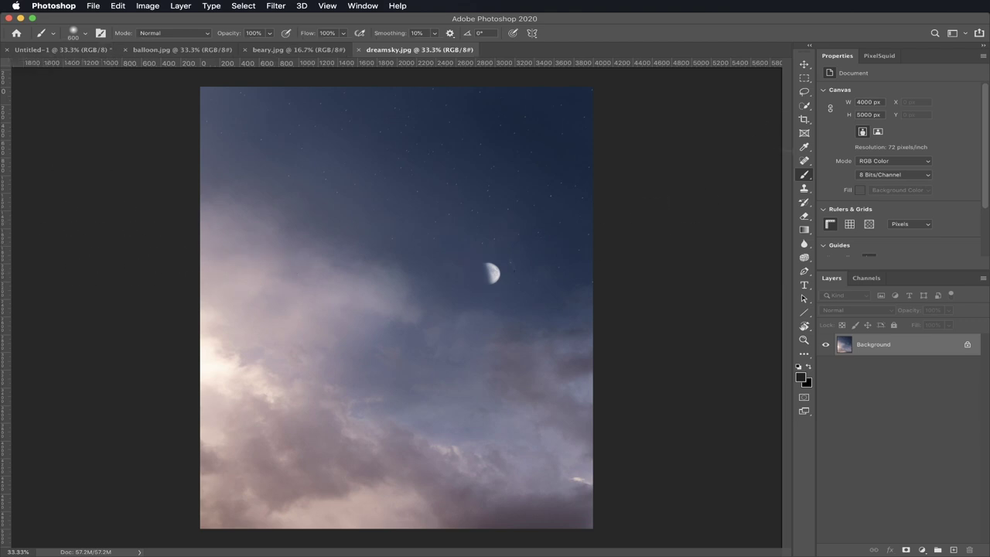
Step: Move the dreamsky.jpg image into the Untitled-1 document with the Move tool and align it to fill the whole canvas
left_click(805, 66)
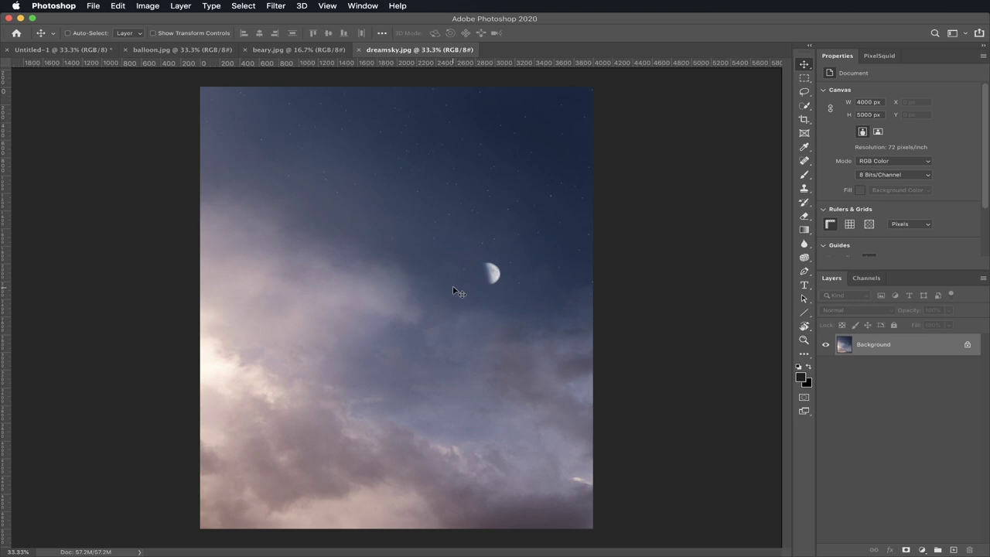
left_click_drag(457, 292, 174, 115)
left_click_drag(260, 167, 392, 234)
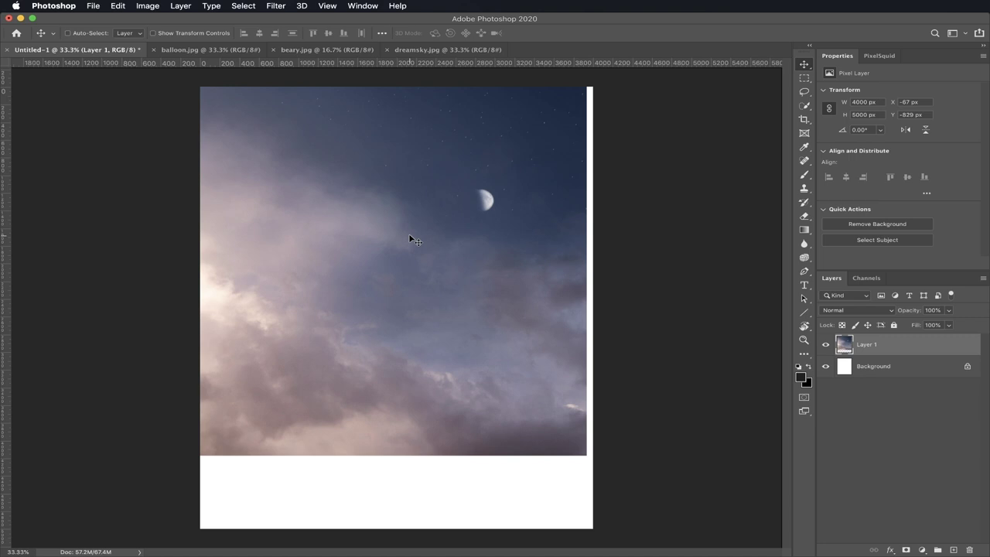
left_click_drag(410, 237, 417, 310)
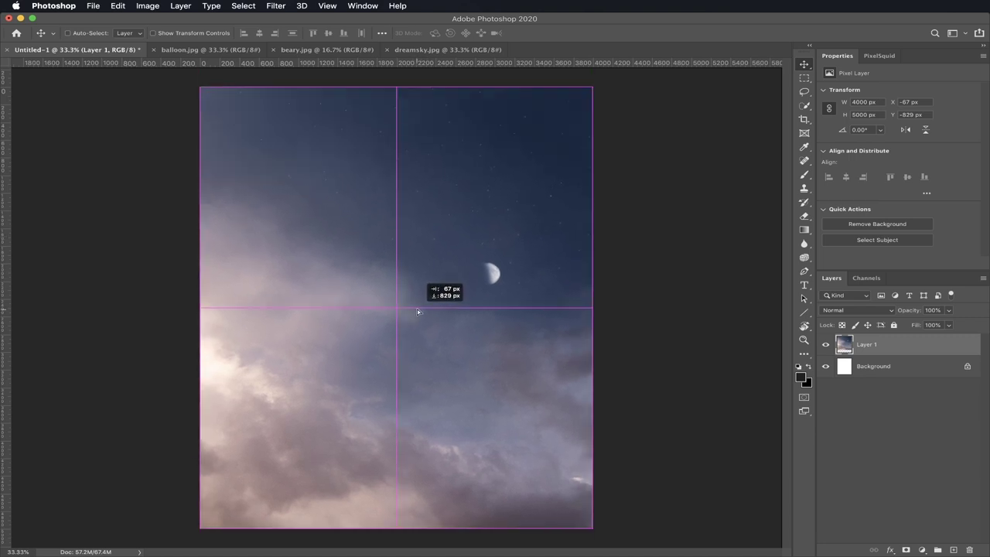
left_click_drag(417, 312, 418, 304)
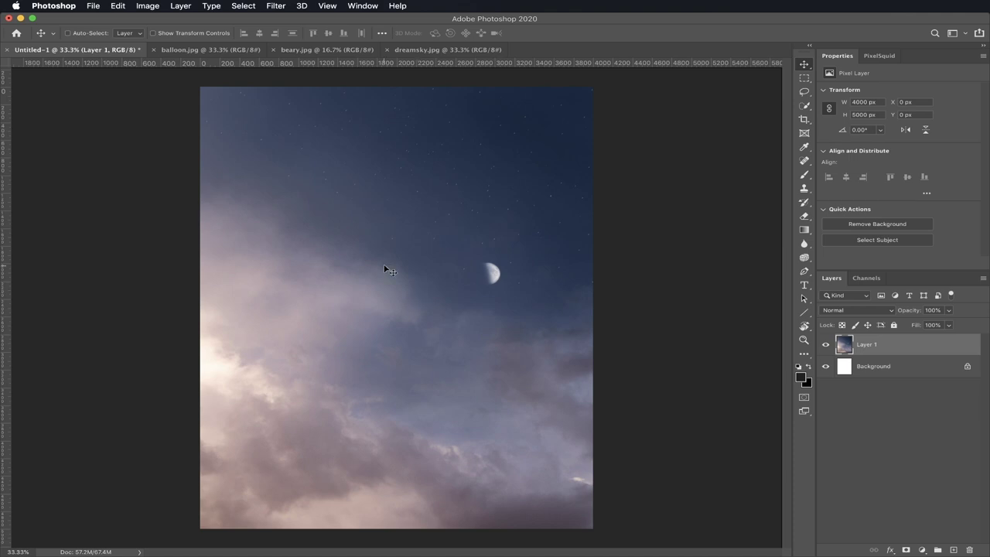
Step: Switch to beary.jpg and unlock its Background layer
left_click(333, 51)
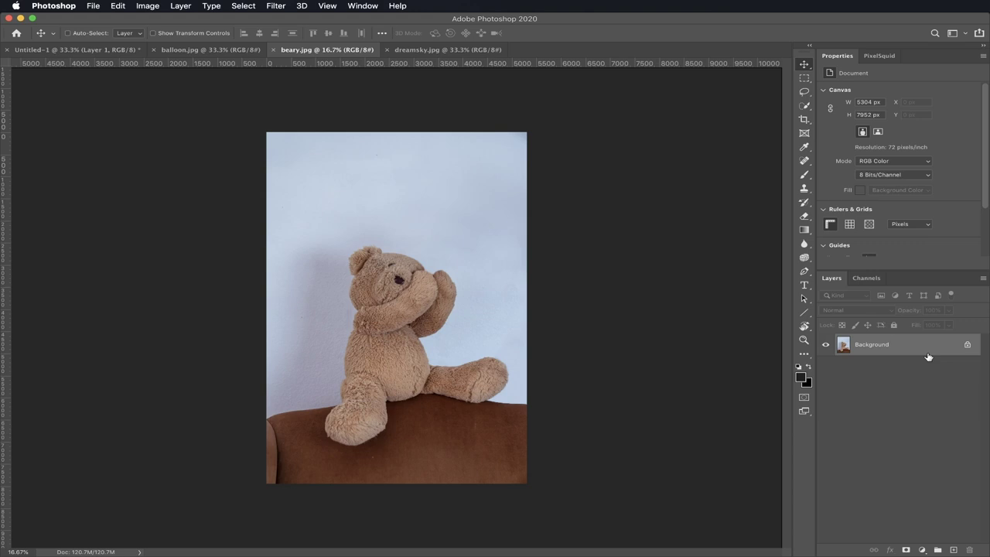
left_click(968, 346)
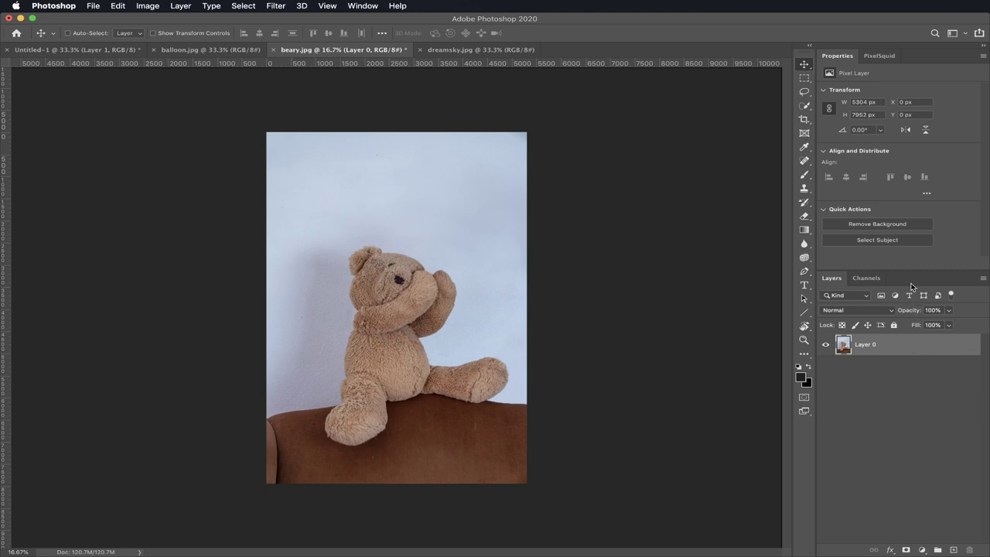
Step: Try removing the bear photo's background automatically and moving the cut-out bear into the sky composition
left_click(900, 228)
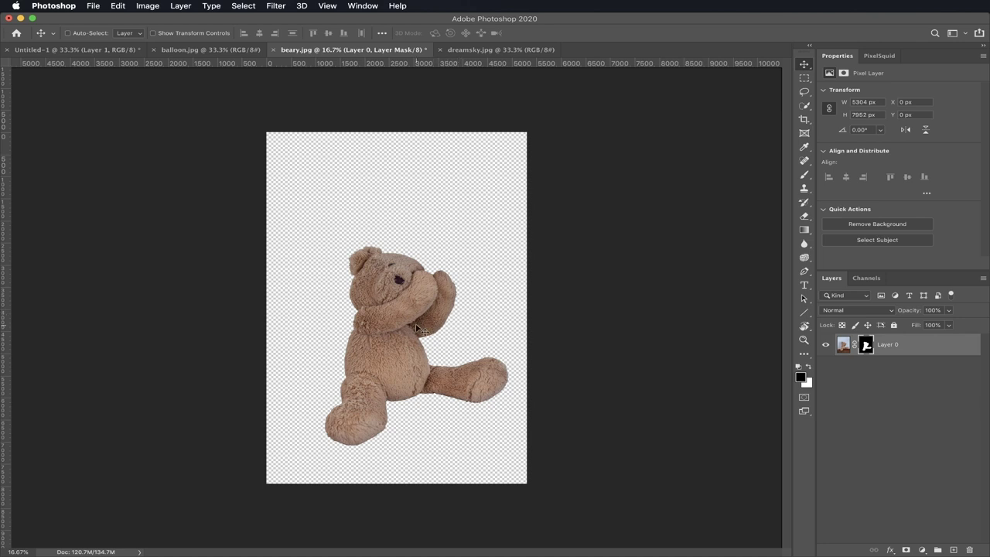
left_click_drag(418, 328, 381, 258)
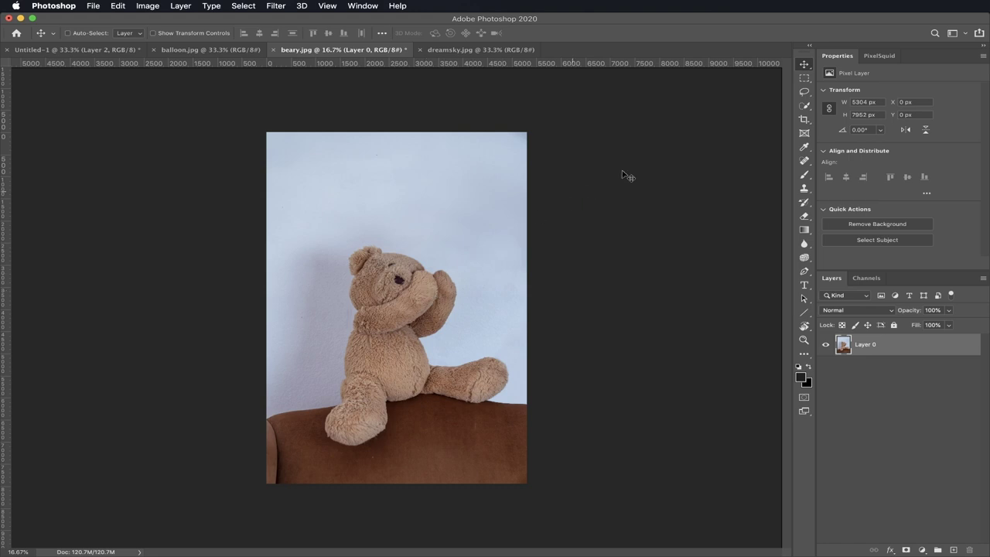
Step: Select the whole bear with the Quick Selection tool at brush size 500 and turn the selection into a layer mask
left_click(804, 106)
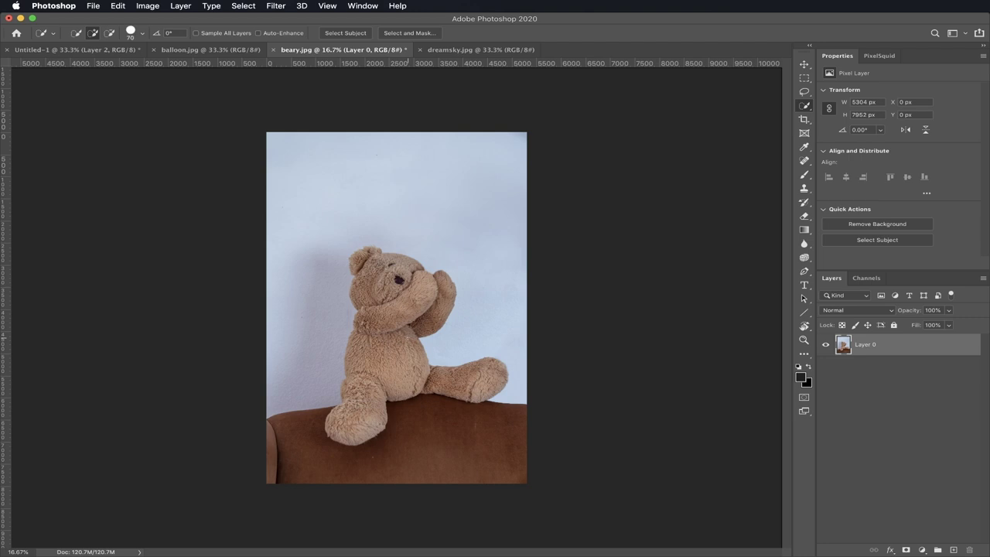
key("bracketright")
key("bracketright")
key("bracketright")
key("bracketright")
key("bracketright")
key("bracketright")
left_click(403, 349)
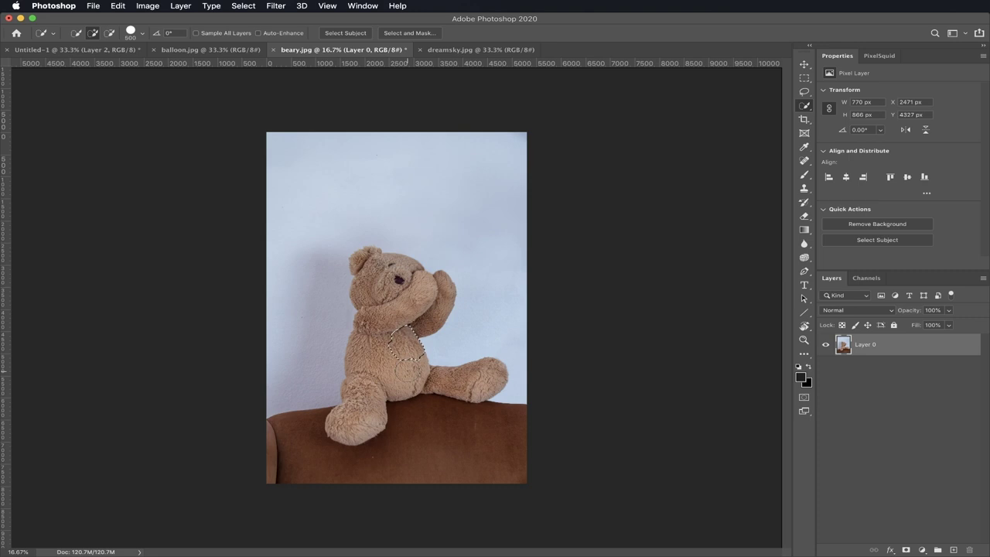
mouse_move(407, 371)
left_mouse_down()
mouse_move(403, 352)
mouse_move(414, 391)
mouse_move(375, 344)
mouse_move(360, 396)
mouse_move(340, 417)
mouse_move(364, 433)
mouse_move(418, 361)
mouse_move(437, 297)
mouse_move(428, 317)
left_mouse_up()
mouse_move(360, 319)
left_mouse_down()
mouse_move(377, 262)
mouse_move(394, 258)
mouse_move(369, 261)
mouse_move(390, 282)
left_mouse_up()
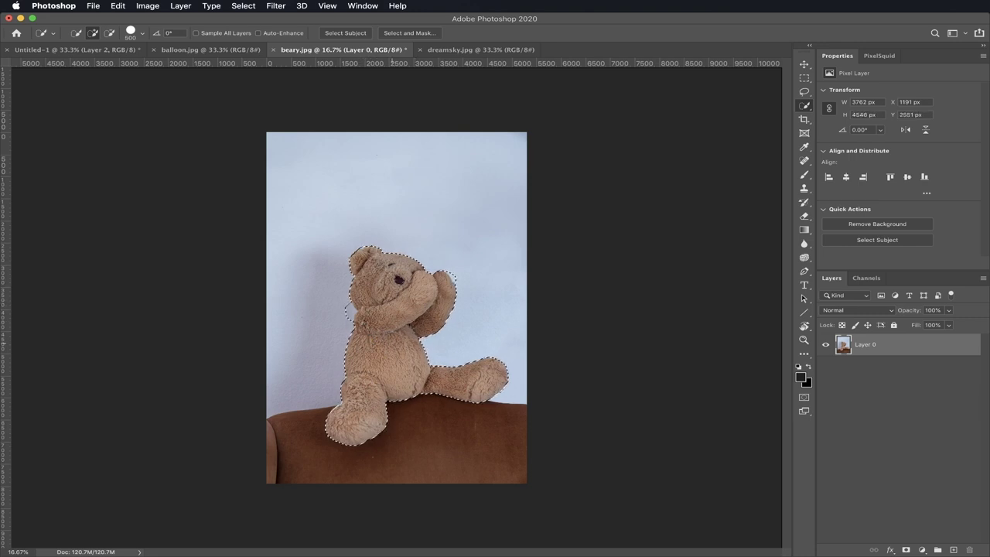
left_click(905, 550)
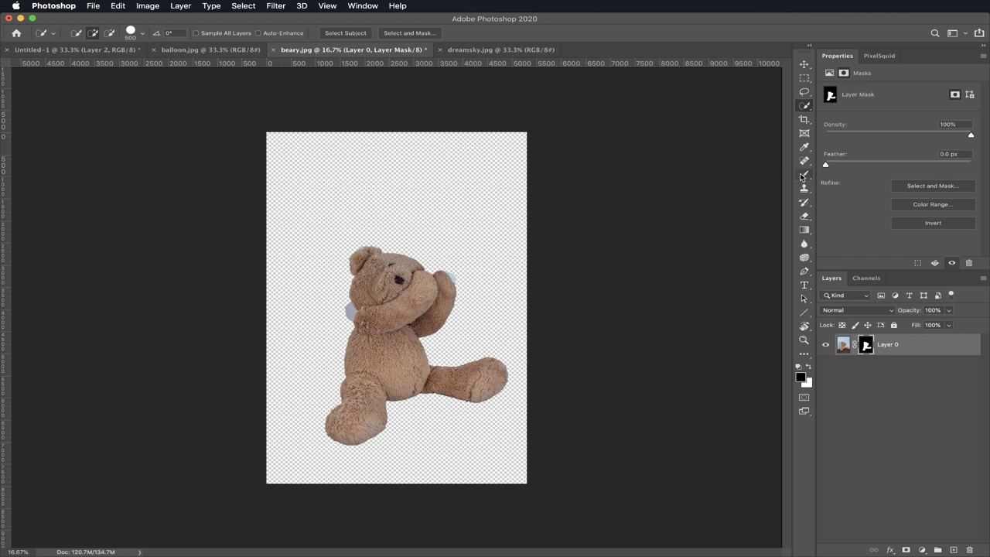
Step: Paint black on the mask with a smaller brush to hide the leftover background beside the bear's arm
left_click(804, 177)
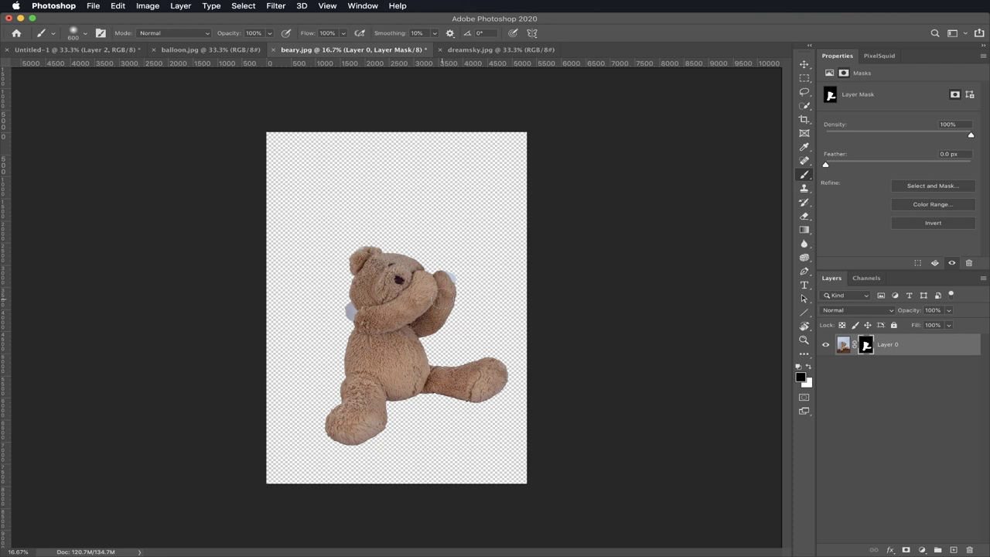
key("bracketleft")
key("bracketleft")
key("bracketleft")
key("bracketleft")
key("bracketleft")
key("bracketleft")
left_click_drag(340, 310, 351, 311)
Step: Move the masked bear into Untitled-1, scale it to about 50.67% and place it near the middle of the sky
left_click(805, 65)
left_click_drag(417, 349, 243, 270)
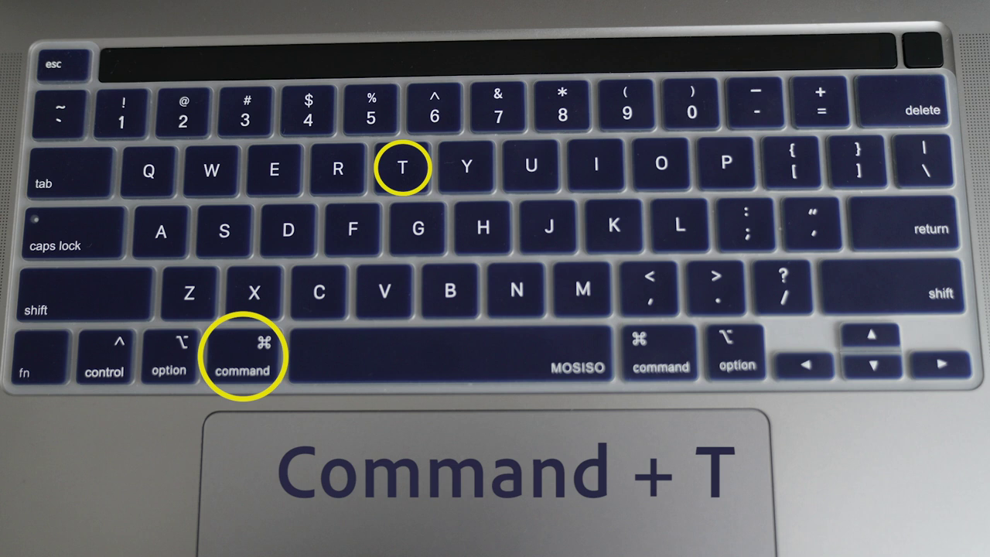
key("super+t")
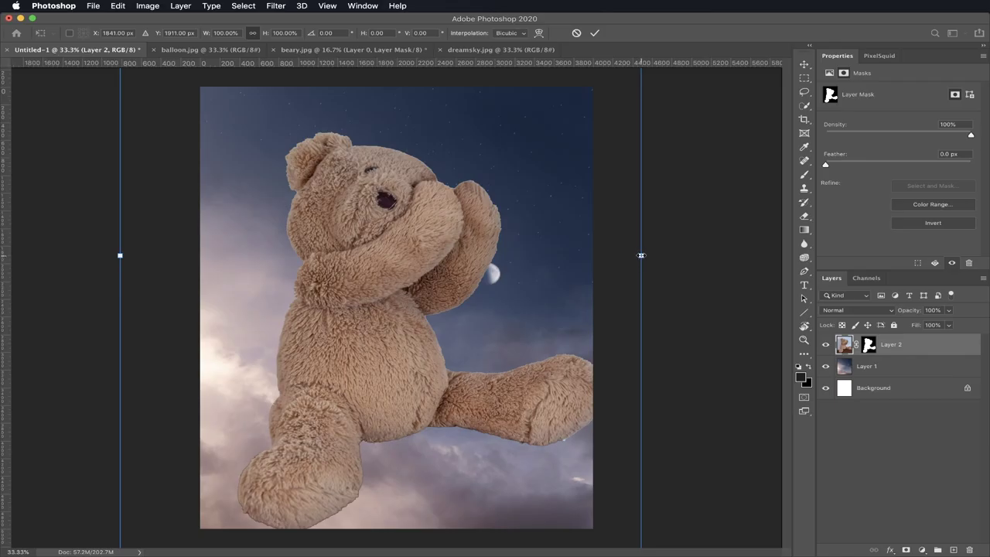
left_click_drag(641, 255, 386, 277)
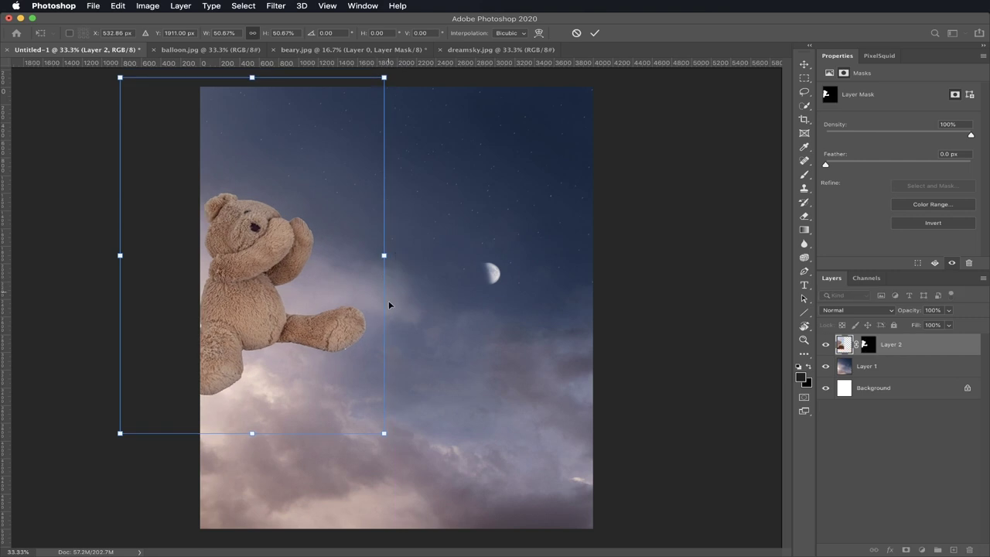
left_click_drag(242, 297, 350, 352)
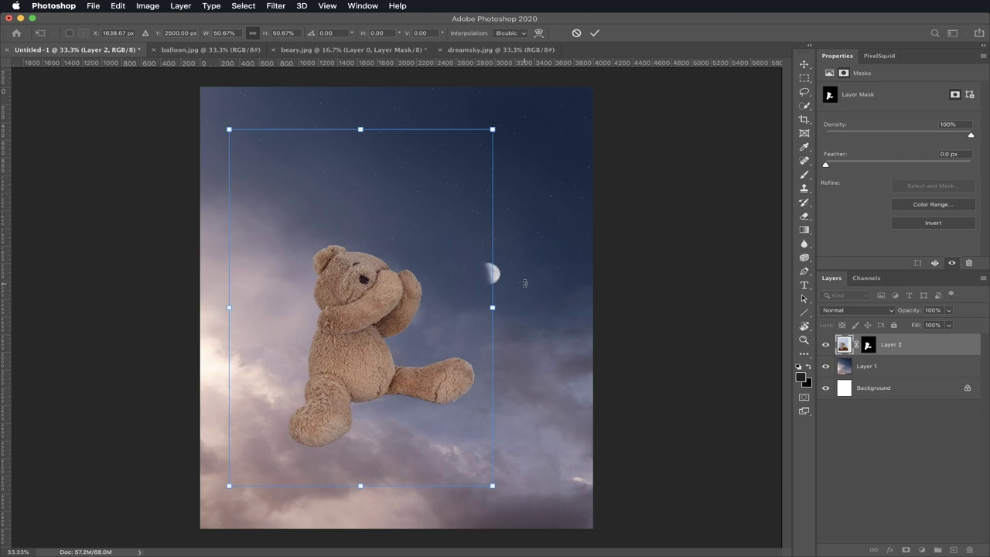
key("Return")
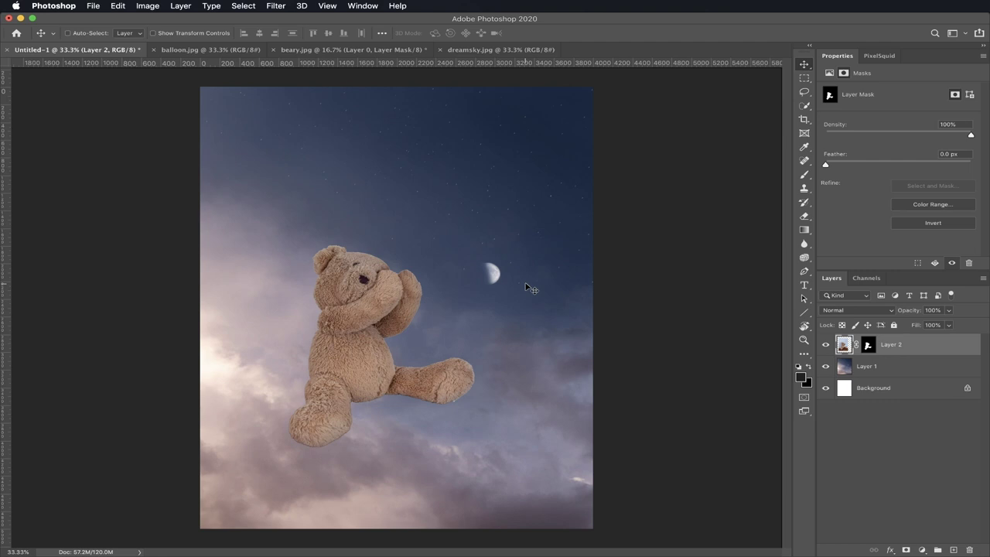
Step: Switch to balloon.jpg and unlock its Background layer
left_click(190, 51)
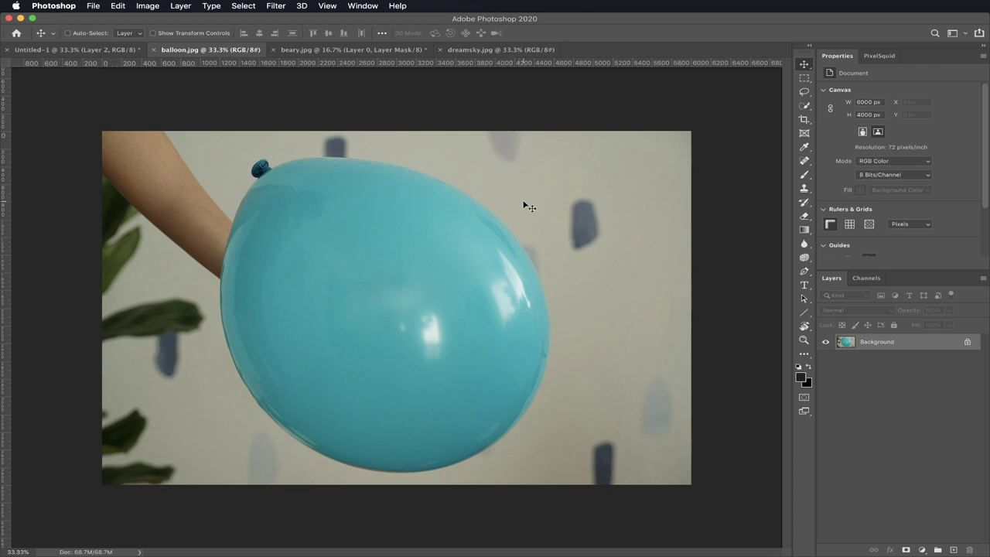
left_click(969, 343)
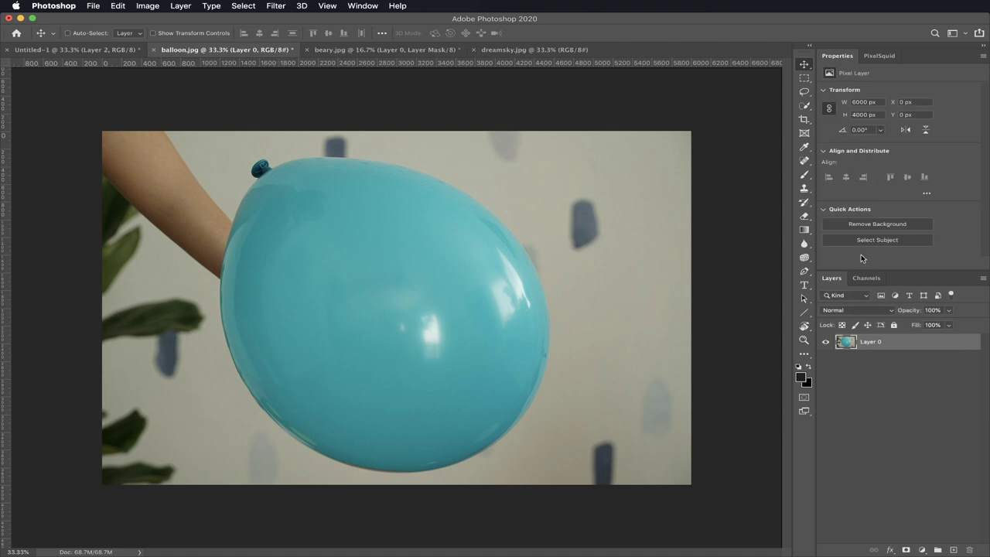
left_click(861, 225)
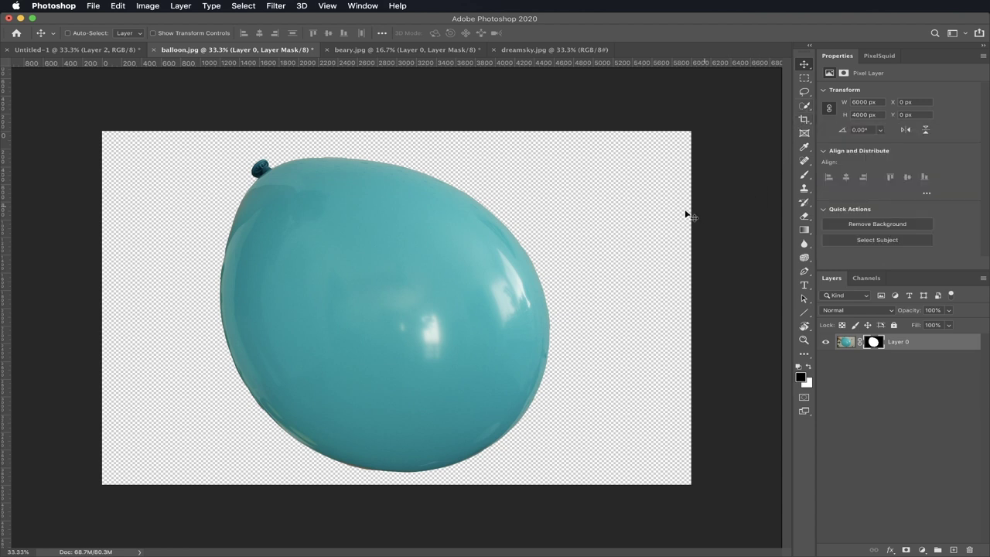
key("super+z")
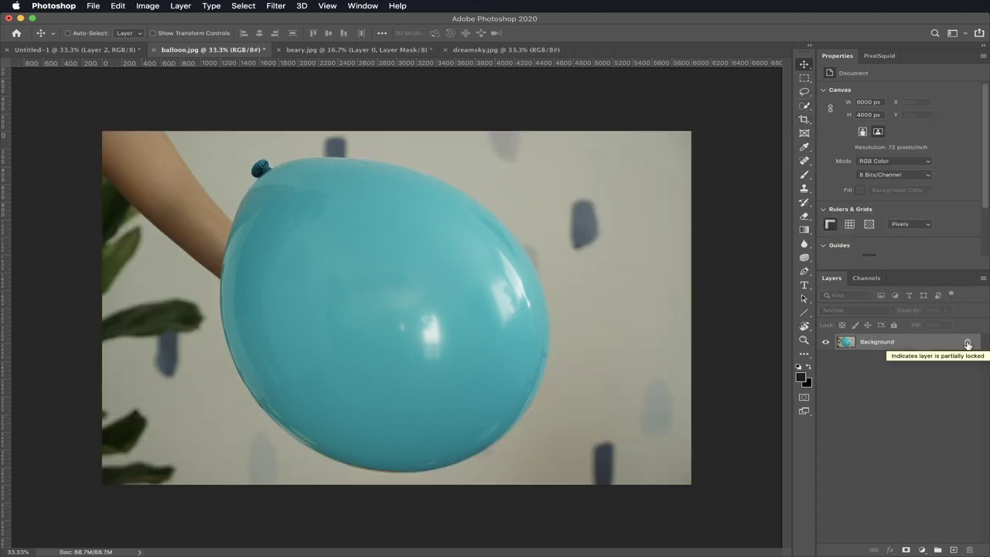
left_click(967, 344)
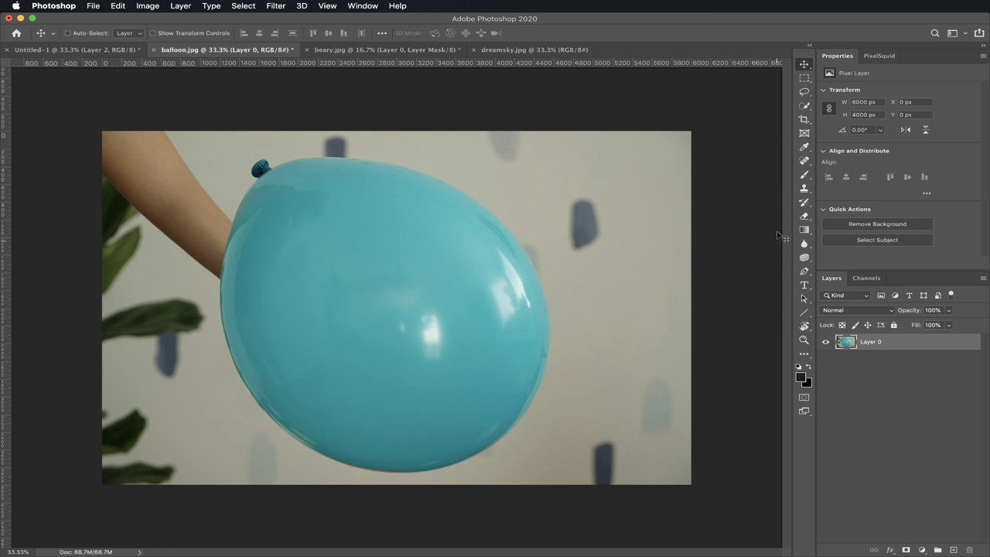
Step: Select the whole balloon with the Quick Selection tool and turn the selection into a layer mask
left_click(805, 106)
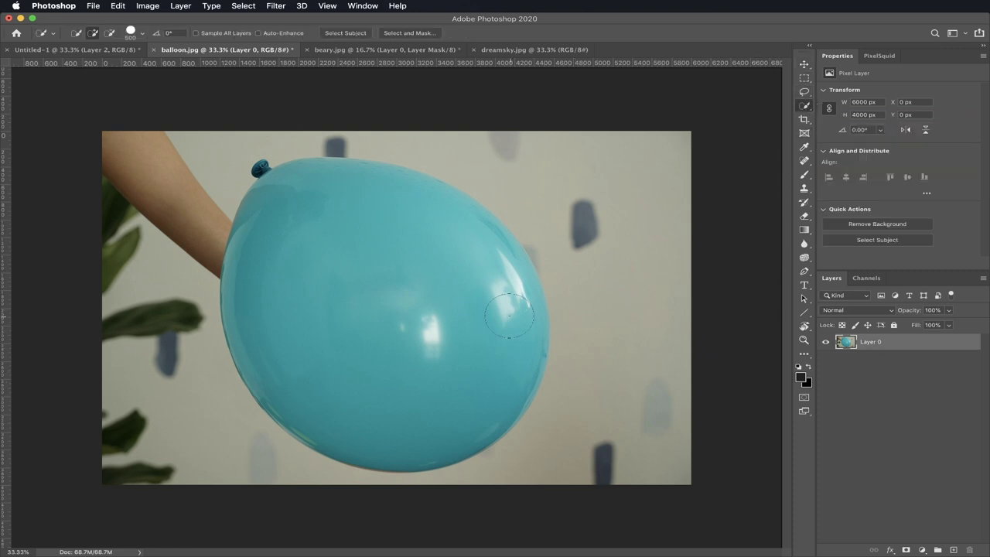
mouse_move(475, 302)
left_mouse_down()
mouse_move(442, 302)
mouse_move(450, 310)
mouse_move(365, 262)
mouse_move(392, 283)
left_mouse_up()
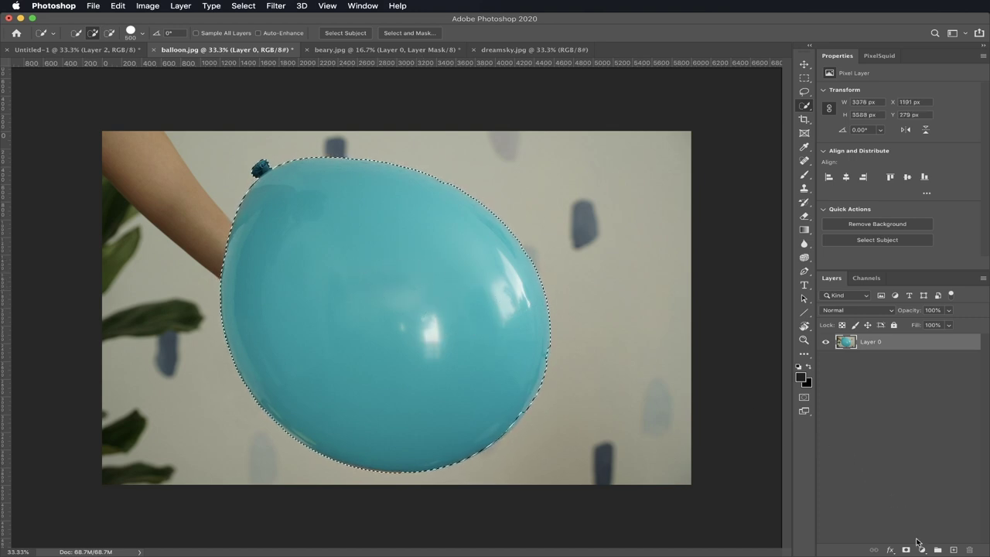
left_click(906, 549)
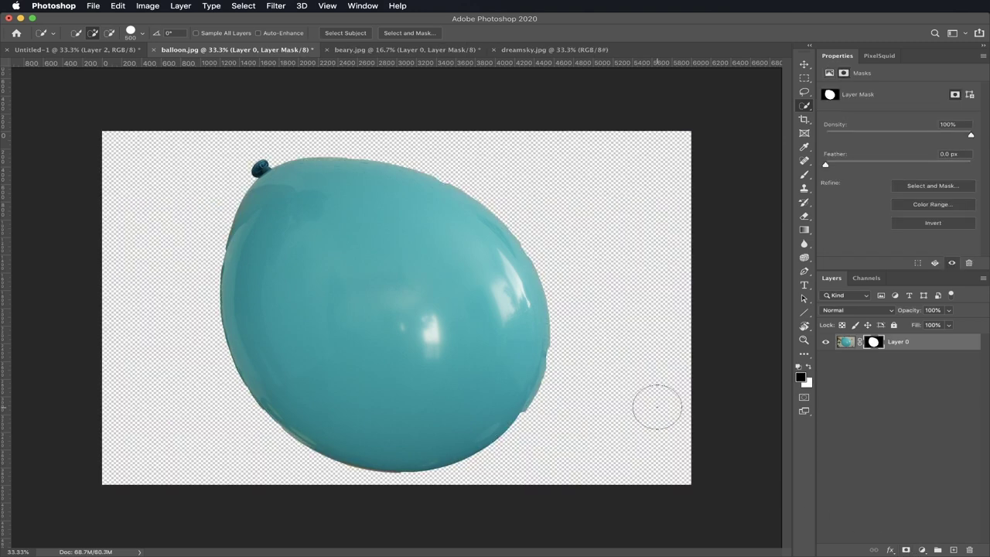
Step: Move the masked balloon into Untitled-1, scale it to about 24.54% and place it in the sky above the bear
left_click(804, 66)
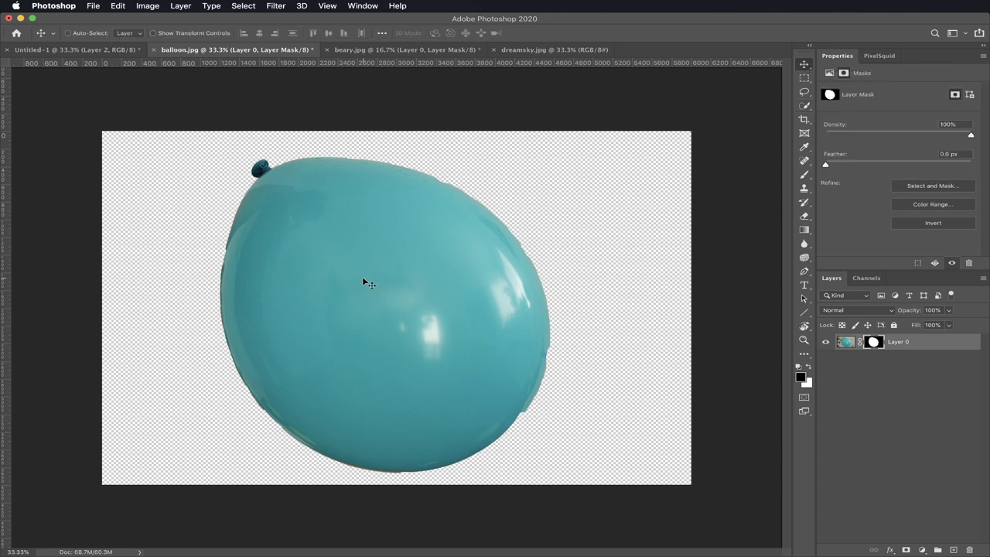
left_click_drag(362, 283, 220, 134)
left_click_drag(266, 156, 365, 187)
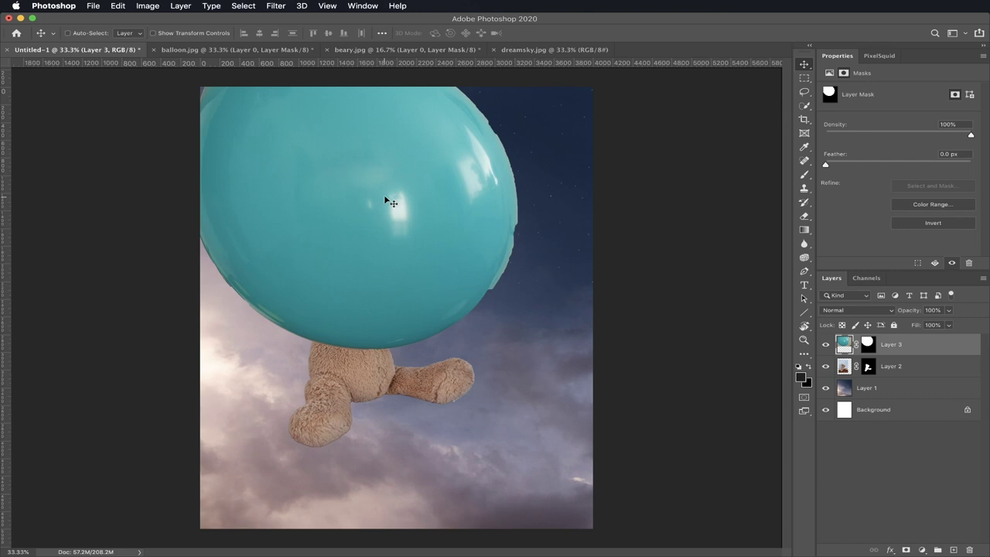
key("super+t")
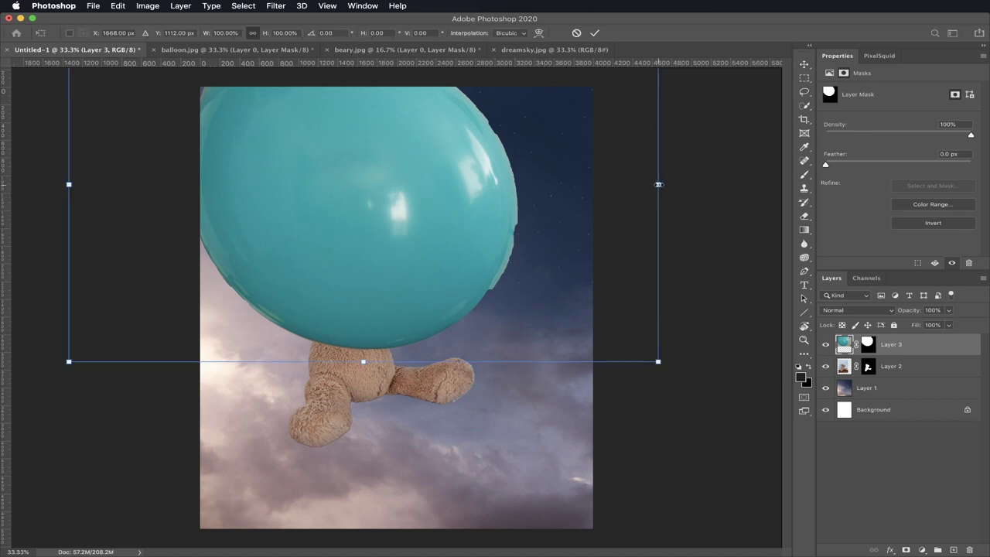
left_click_drag(657, 185, 345, 196)
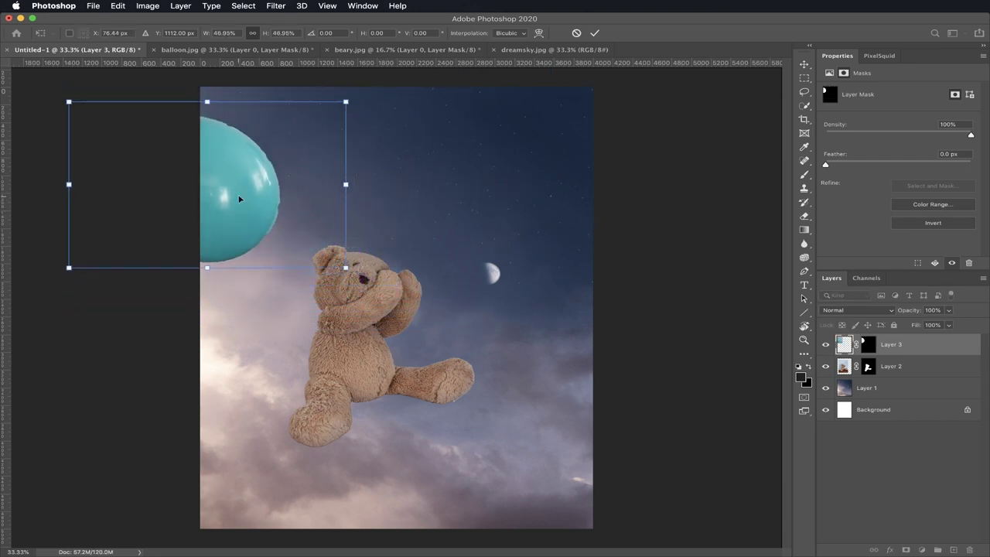
left_click_drag(239, 199, 401, 179)
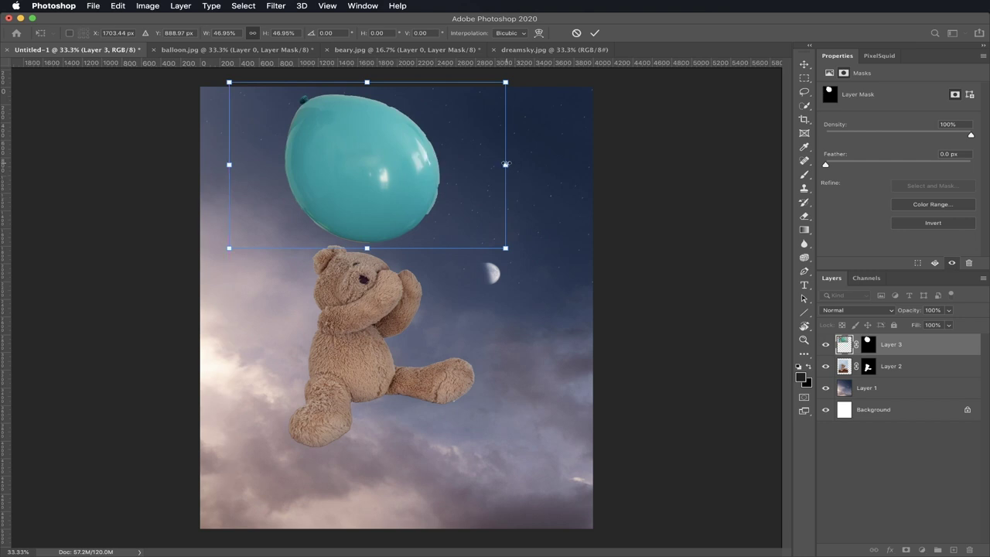
left_click_drag(505, 165, 374, 165)
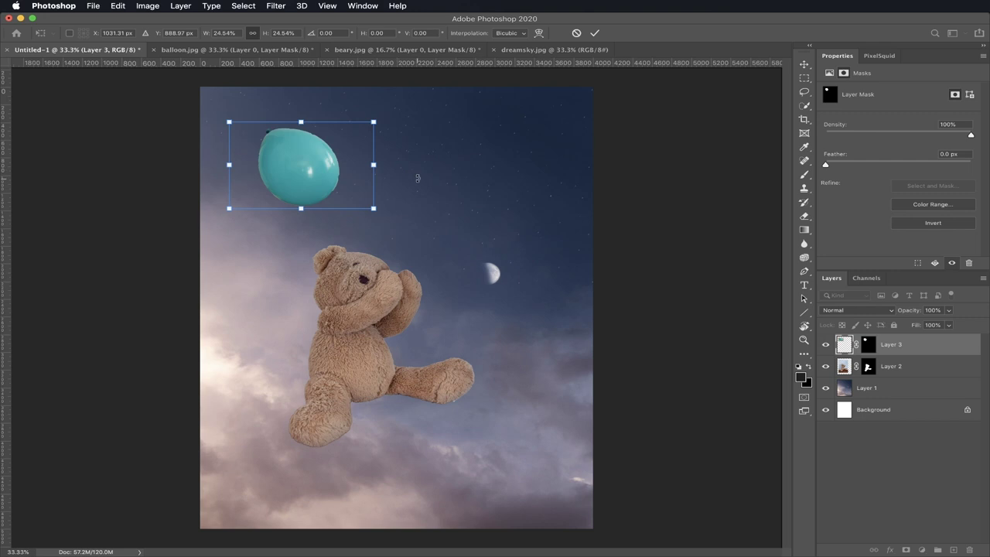
key("Return")
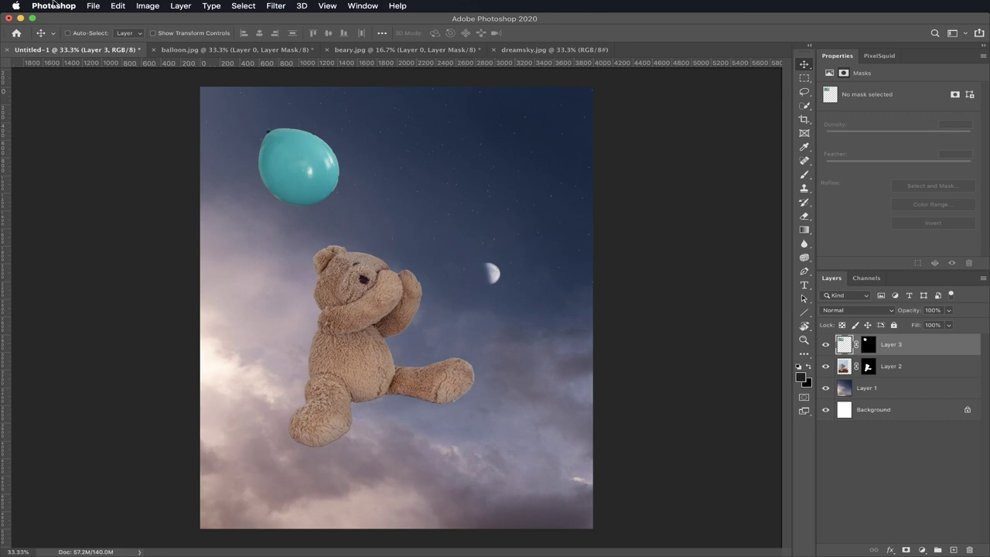
Step: Flip the balloon vertically so its knot points down and move it above the bear's raised paws
left_click(117, 6)
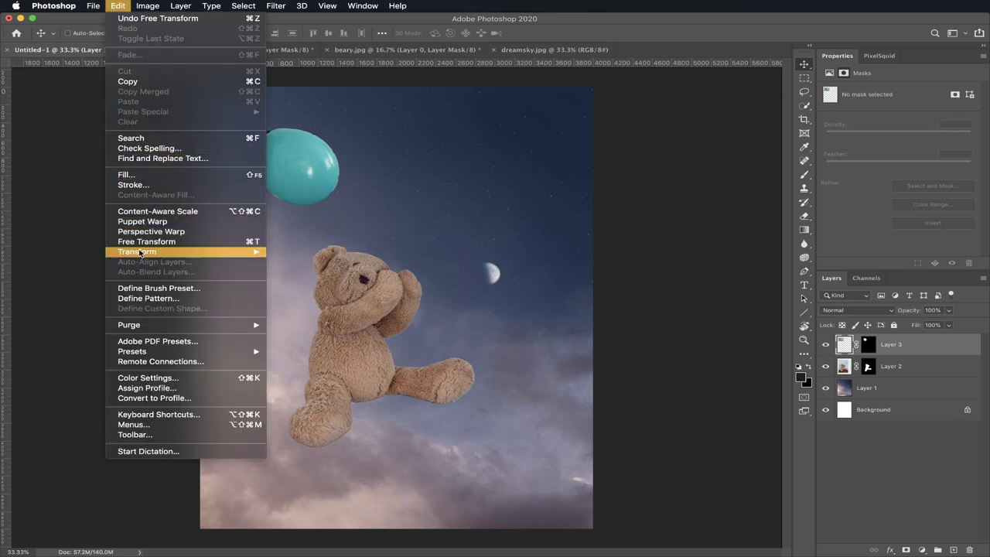
mouse_move(140, 252)
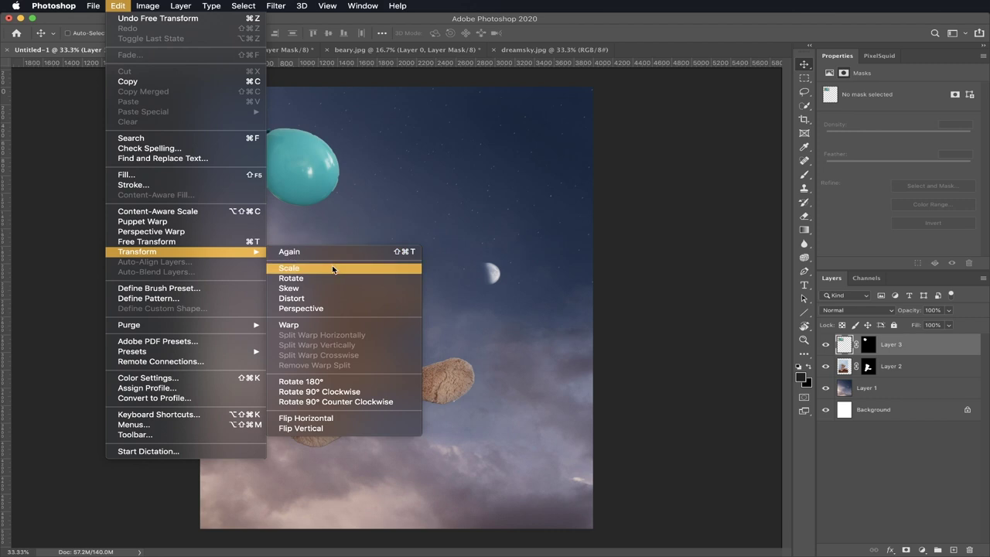
left_click(327, 430)
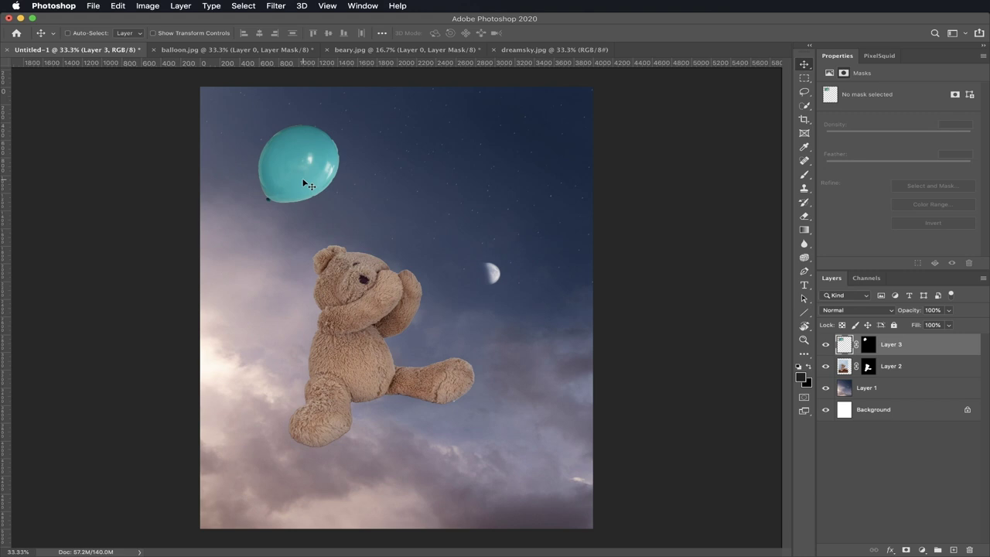
left_click_drag(305, 183, 433, 167)
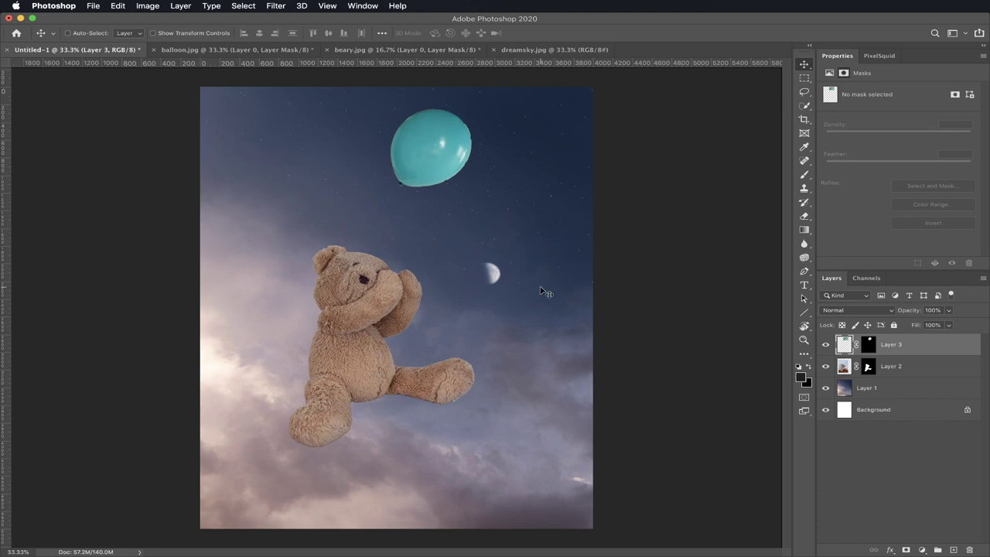
Step: Add a Hue/Saturation adjustment clipped to the balloon layer and lower its hue until the balloon is green
left_click(923, 550)
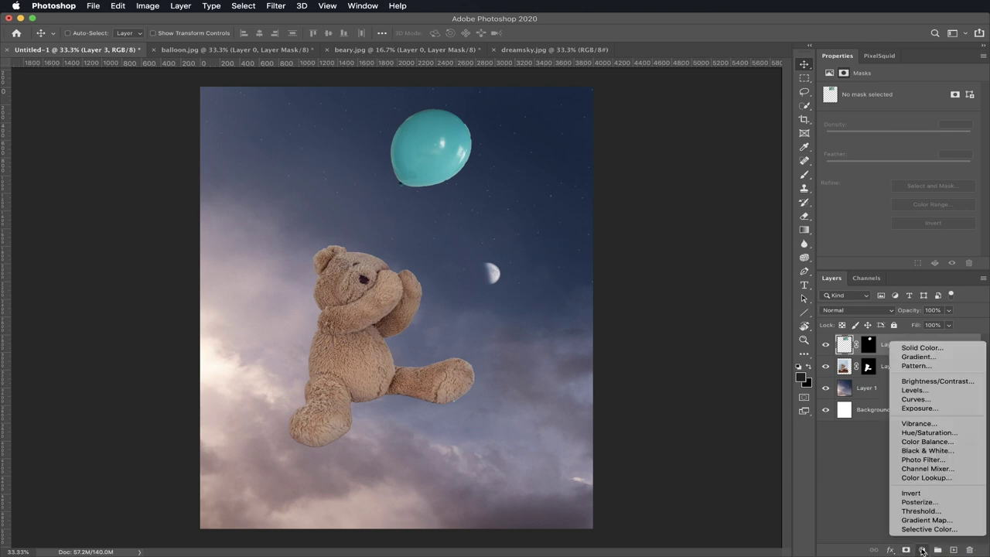
left_click(902, 435)
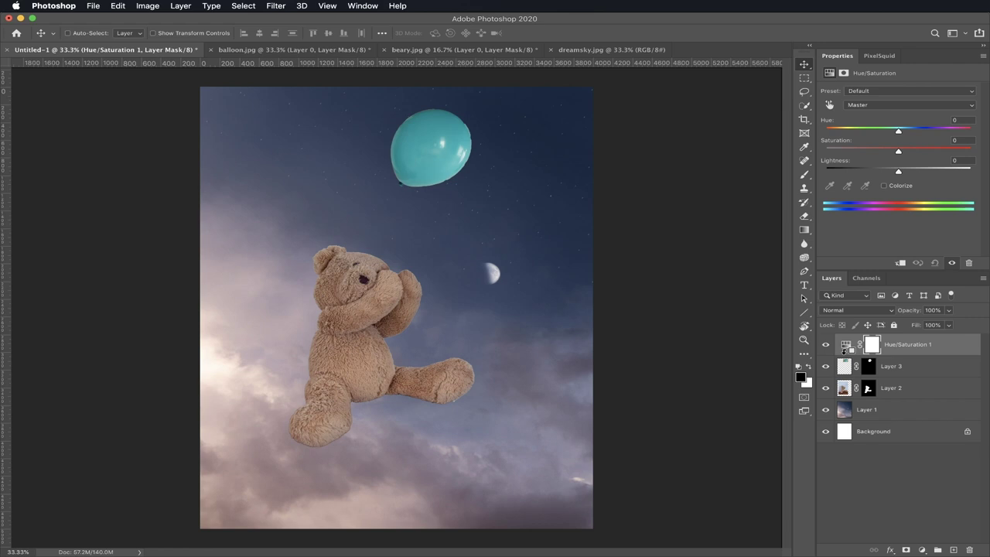
left_click(844, 352, "alt")
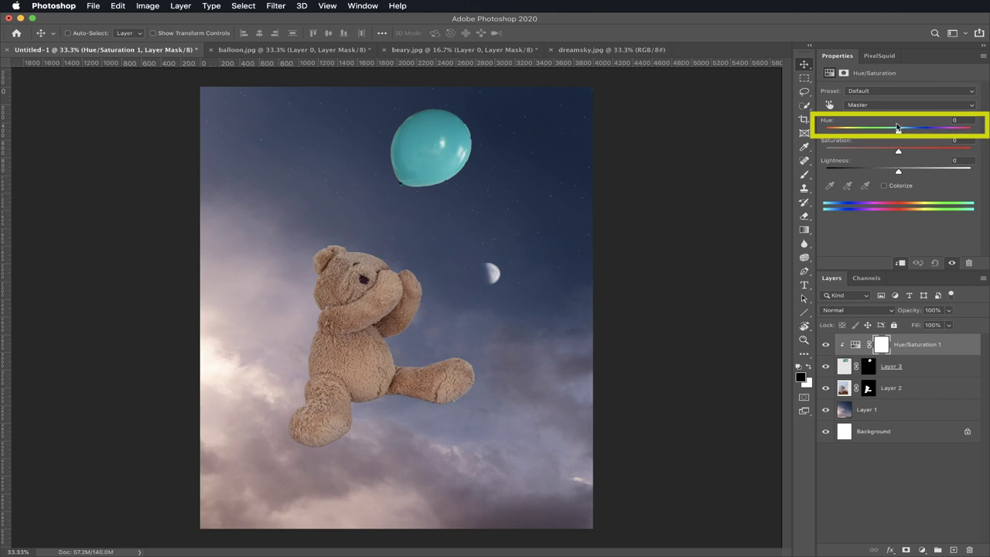
left_click_drag(855, 128, 897, 133)
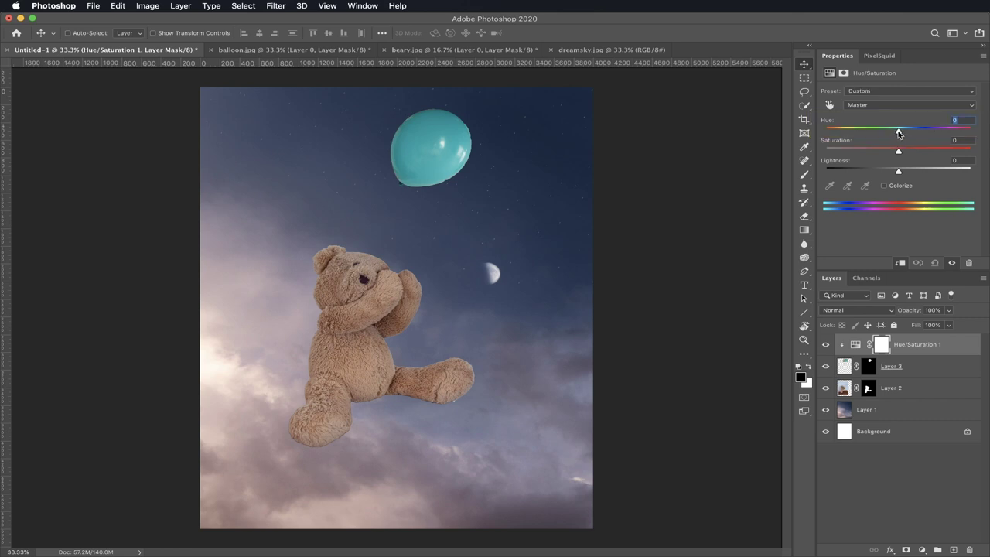
left_click_drag(899, 133, 867, 135)
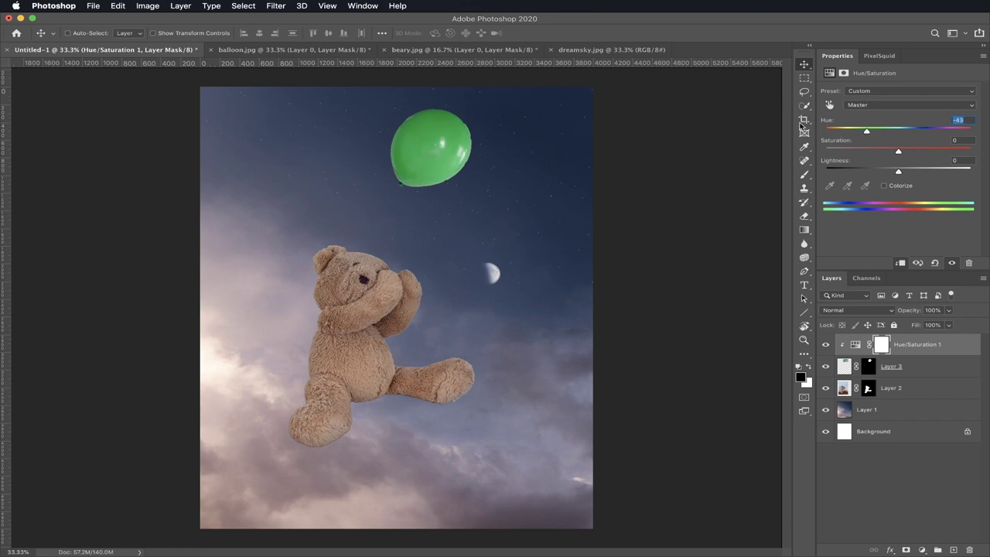
Step: Add a new empty layer above the adjustment layer and set the Brush tool's size to 20 px
left_click(953, 549)
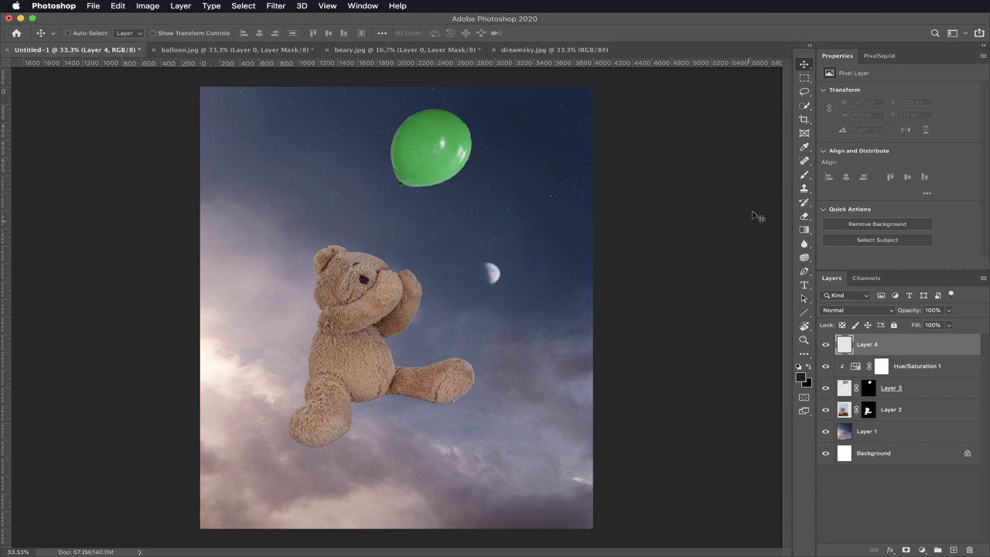
left_click(805, 181)
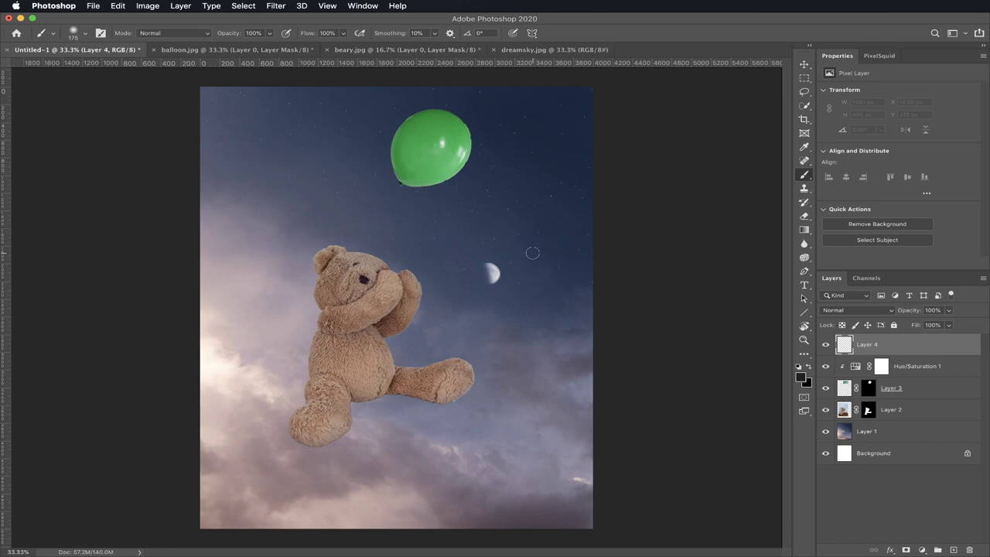
key("bracketleft")
key("bracketleft")
key("bracketleft")
key("bracketleft")
key("bracketright")
key("bracketright")
key("bracketright")
key("bracketright")
key("bracketright")
key("bracketright")
key("bracketright")
key("bracketright")
key("bracketleft")
key("bracketleft")
key("bracketleft")
key("bracketleft")
key("bracketleft")
key("bracketleft")
key("bracketleft")
key("bracketleft")
key("bracketleft")
key("bracketleft")
key("bracketleft")
key("bracketleft")
key("bracketleft")
key("bracketleft")
key("bracketleft")
Step: Set the foreground colour to the pale pinkish grey e3d1d1
left_click(802, 378)
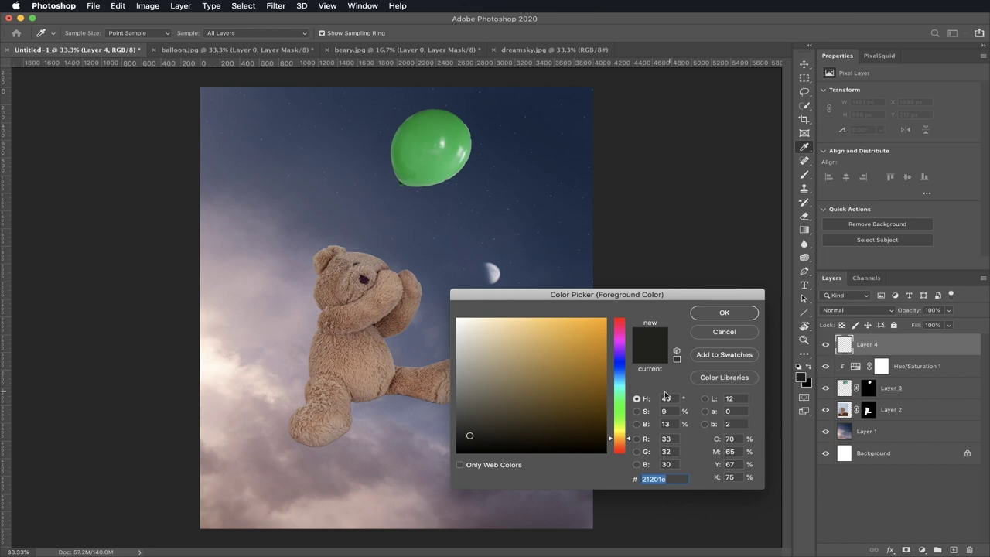
left_click(620, 452)
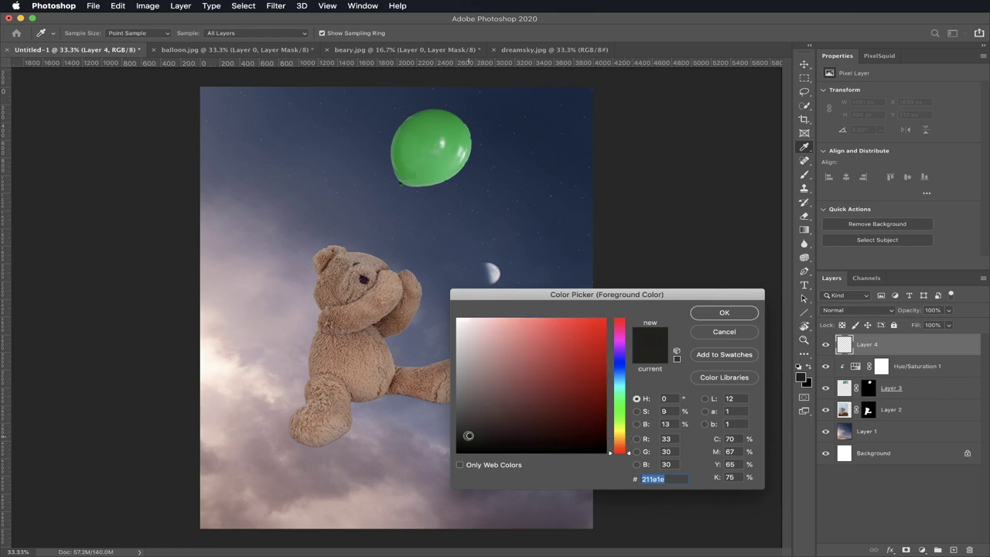
left_click(468, 332)
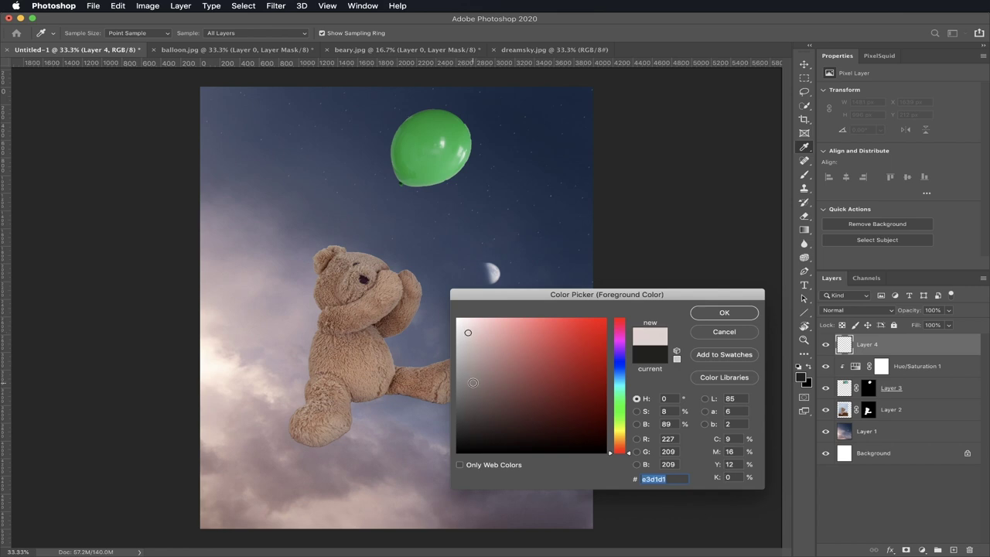
left_click(724, 314)
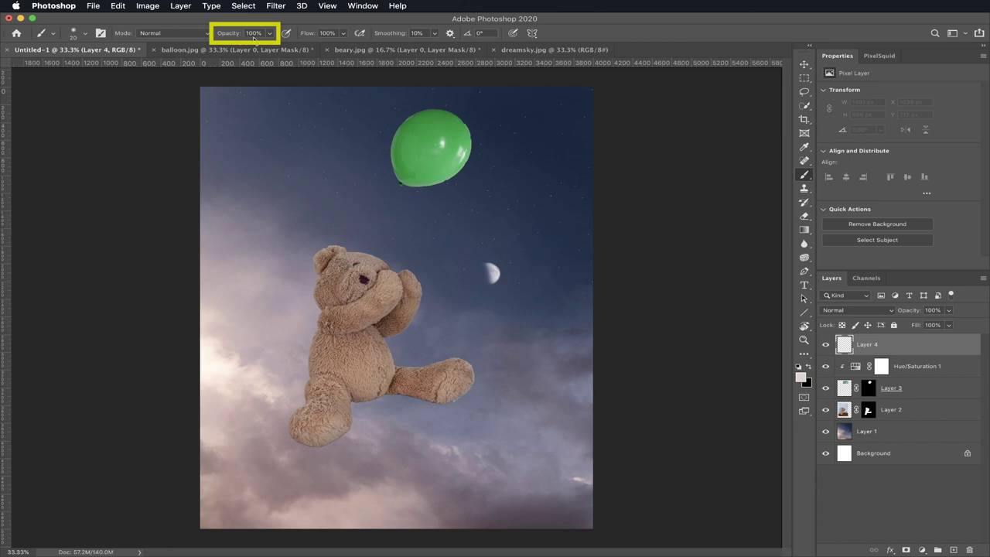
left_click(270, 35)
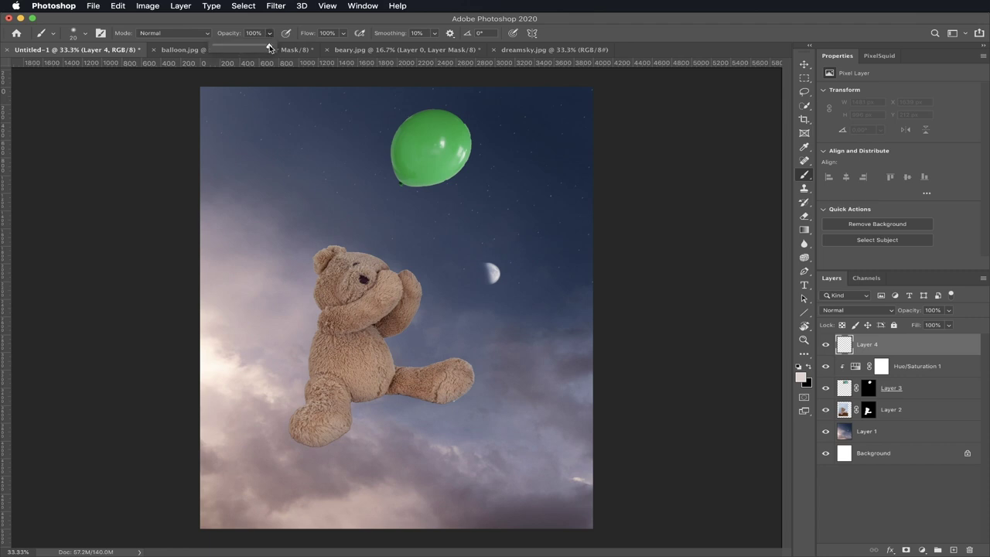
left_click_drag(270, 46, 215, 47)
left_click_drag(216, 48, 272, 44)
key("Return")
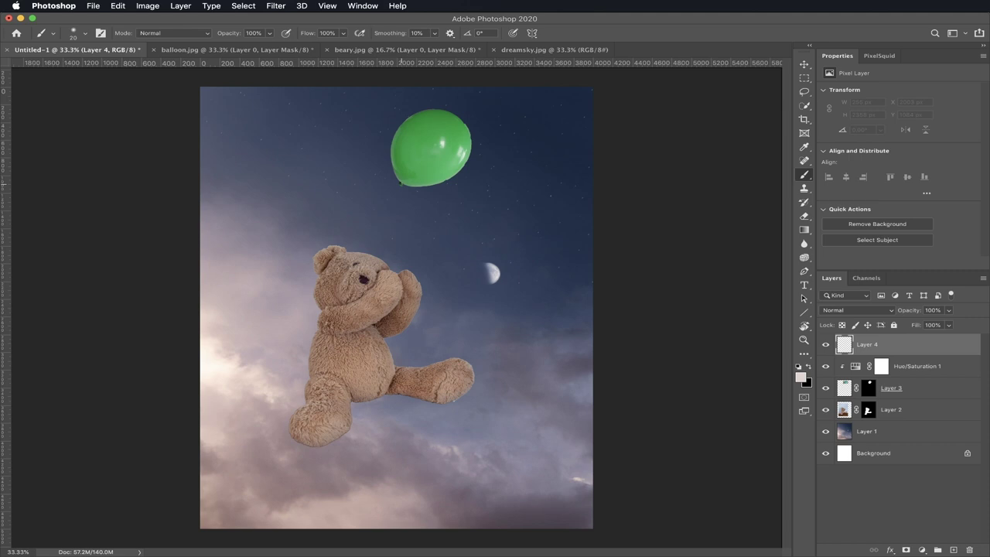
Step: Paint a thin wavy string from the balloon's knot to the bear's paws and continue it below them to the leg
left_click_drag(400, 197, 401, 256)
left_click_drag(401, 299, 404, 340)
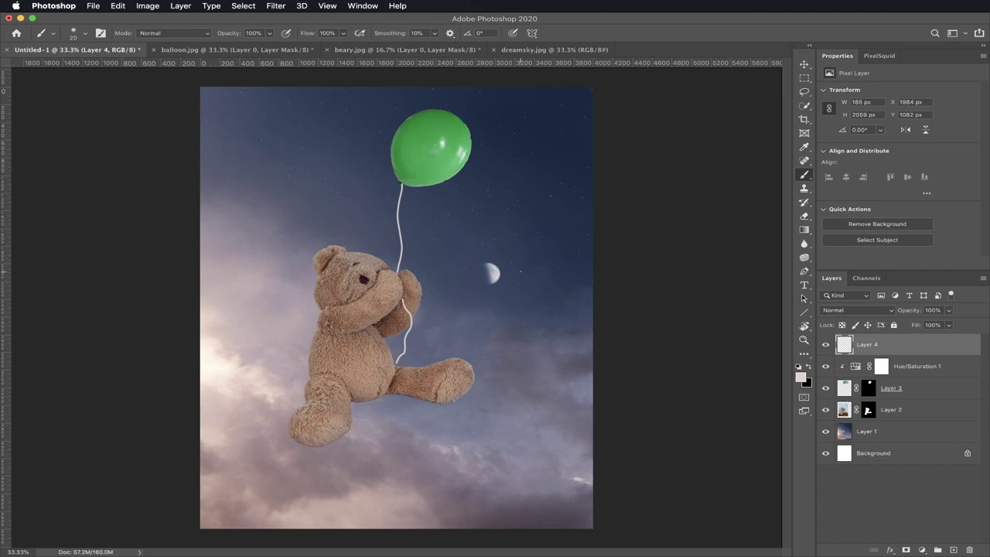
Step: Import the brush set Indie's Bubble.abr from the AIVAX4kids folder on the Desktop
right_click(402, 424)
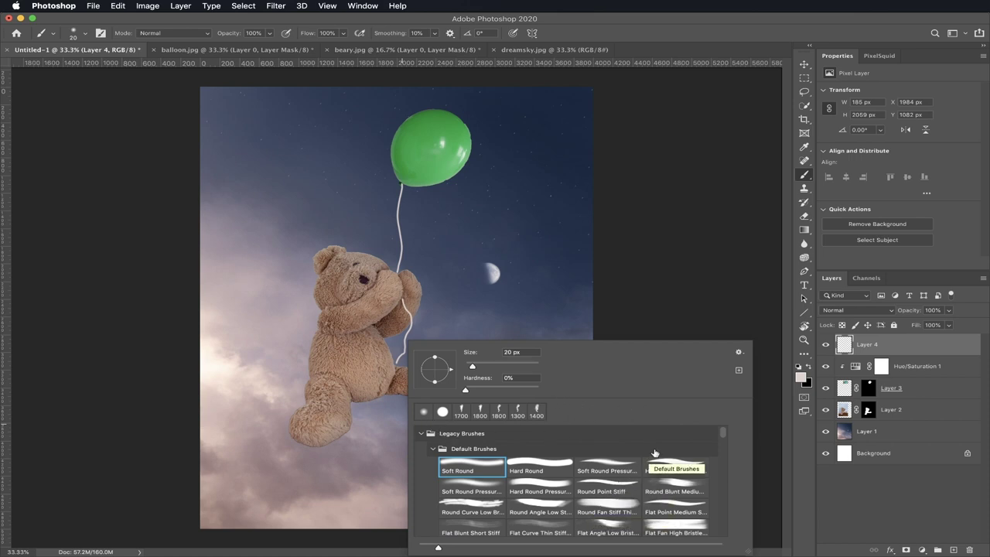
left_click(739, 354)
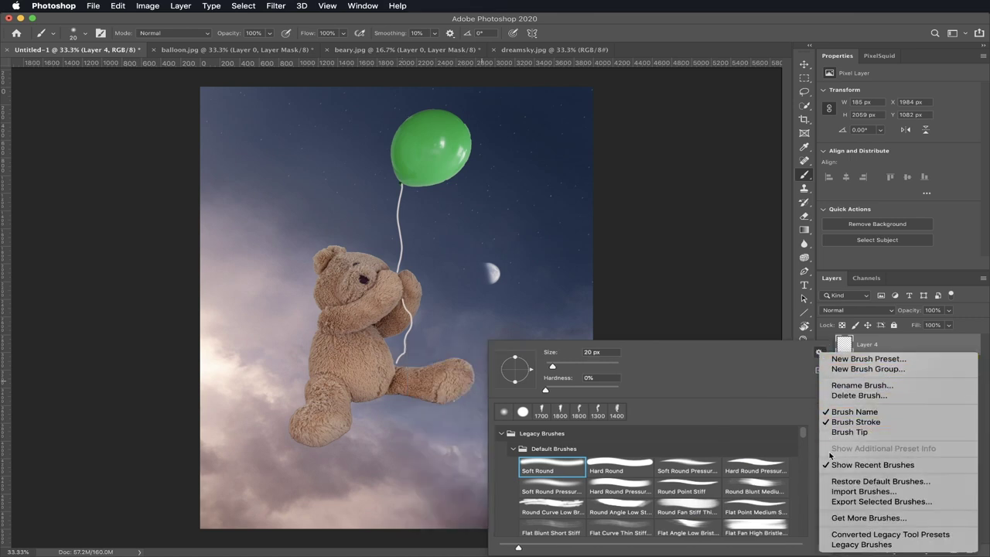
left_click(829, 492)
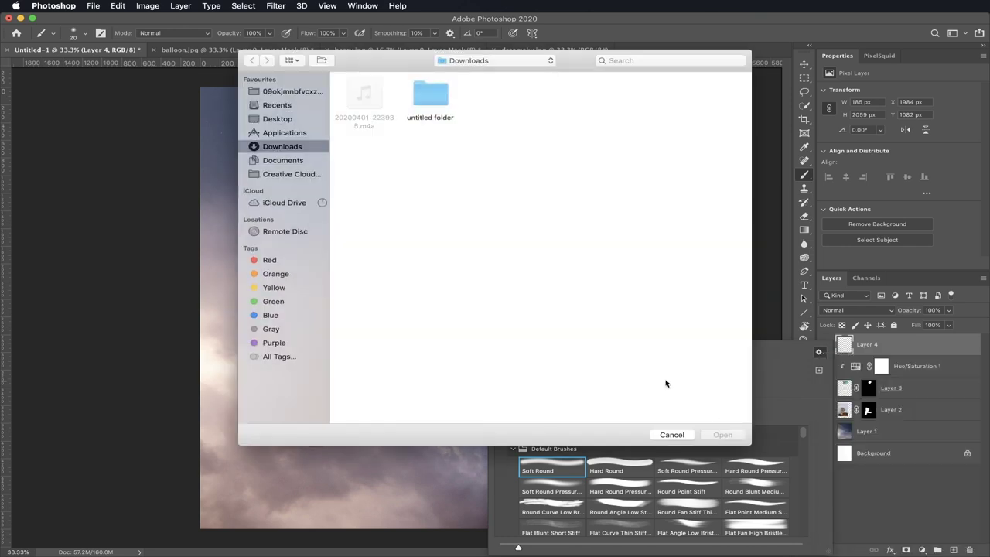
left_click(277, 119)
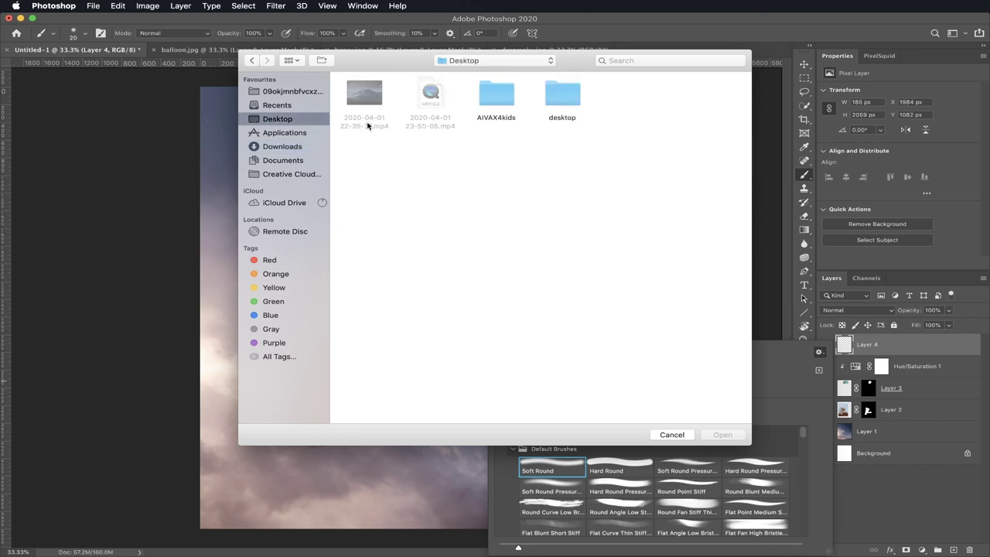
double_click(490, 94)
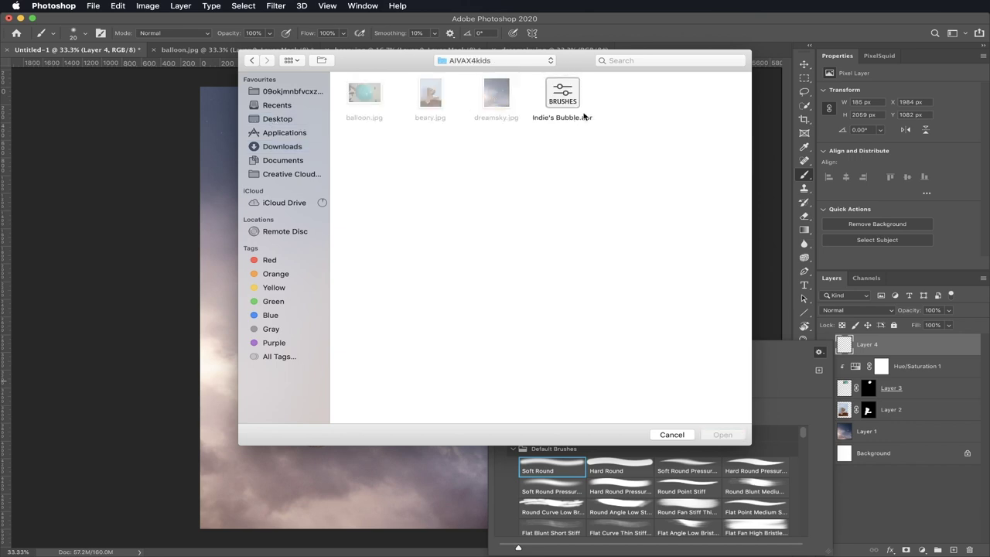
left_click(559, 108)
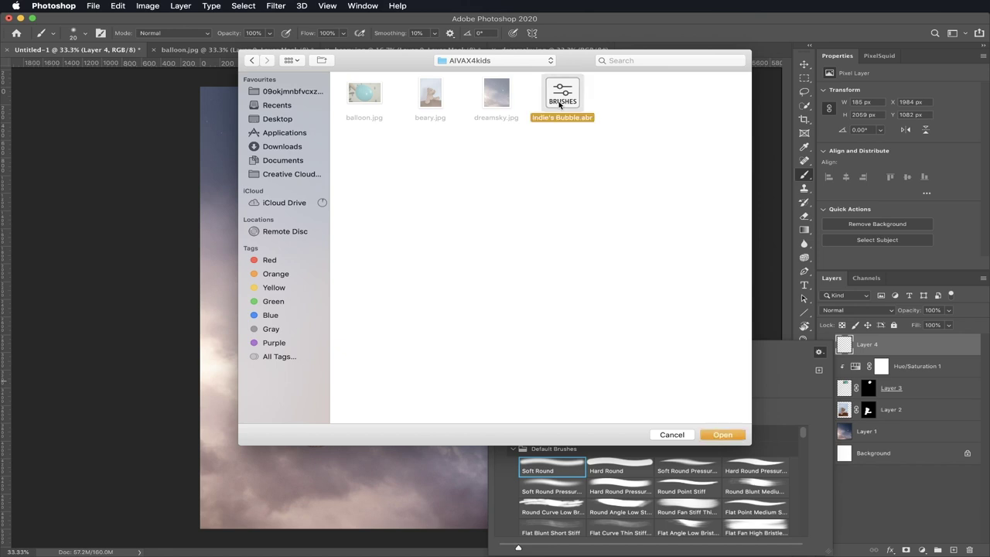
left_click(722, 435)
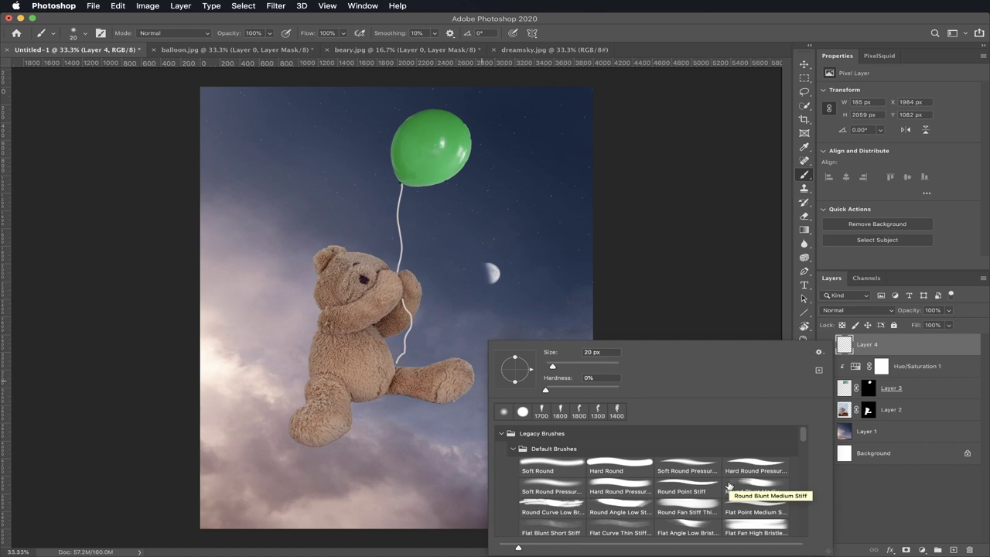
Step: Choose the Indie's Bubble brush and add a new empty layer above the string layer
scroll(729, 486, "down", 15)
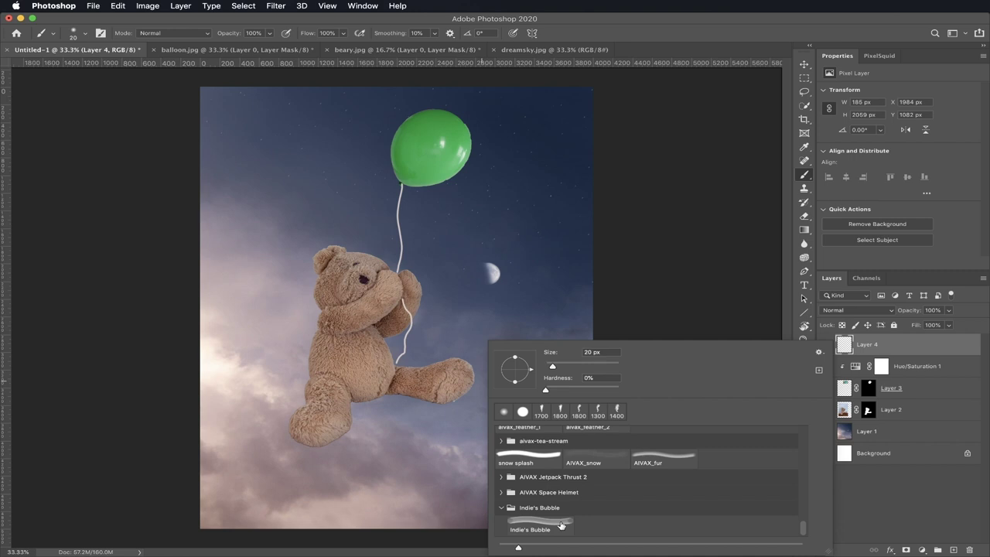
left_click(562, 525)
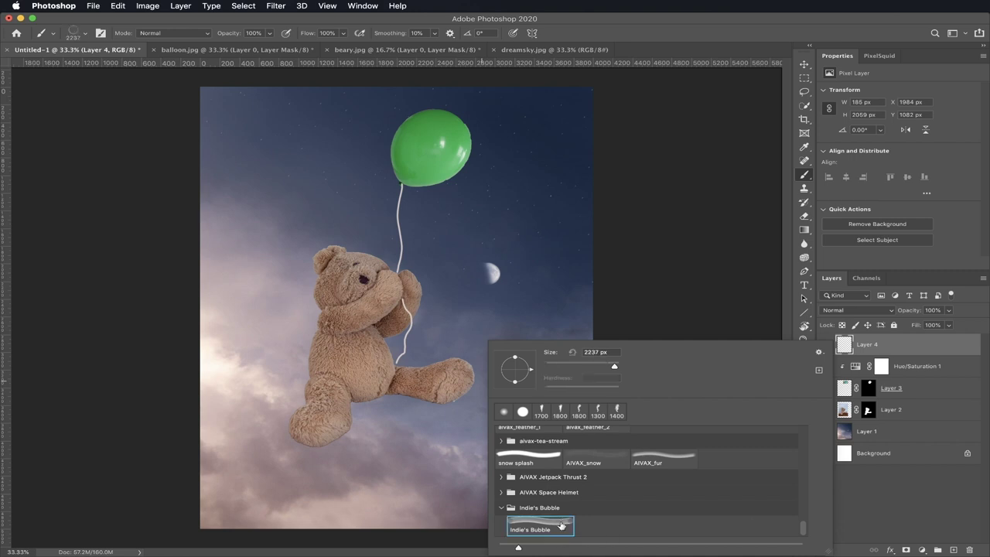
left_click(886, 511)
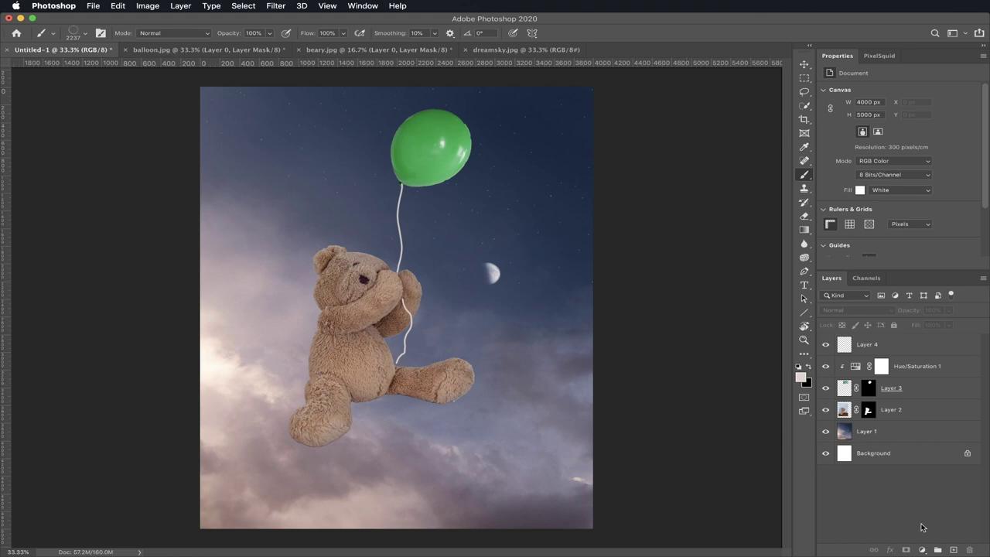
left_click(953, 551)
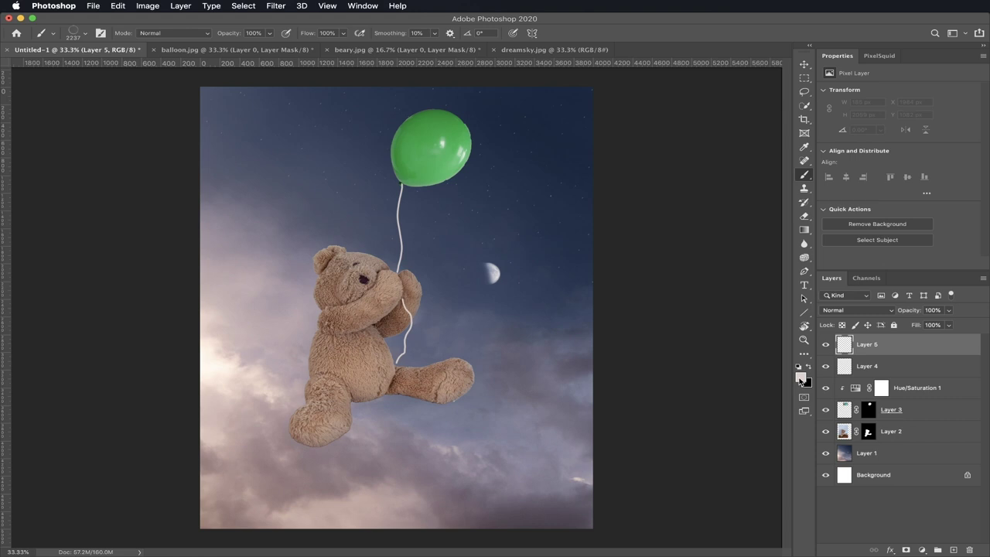
Step: Set the foreground colour to the pale turquoise a6d7da
left_click(802, 380)
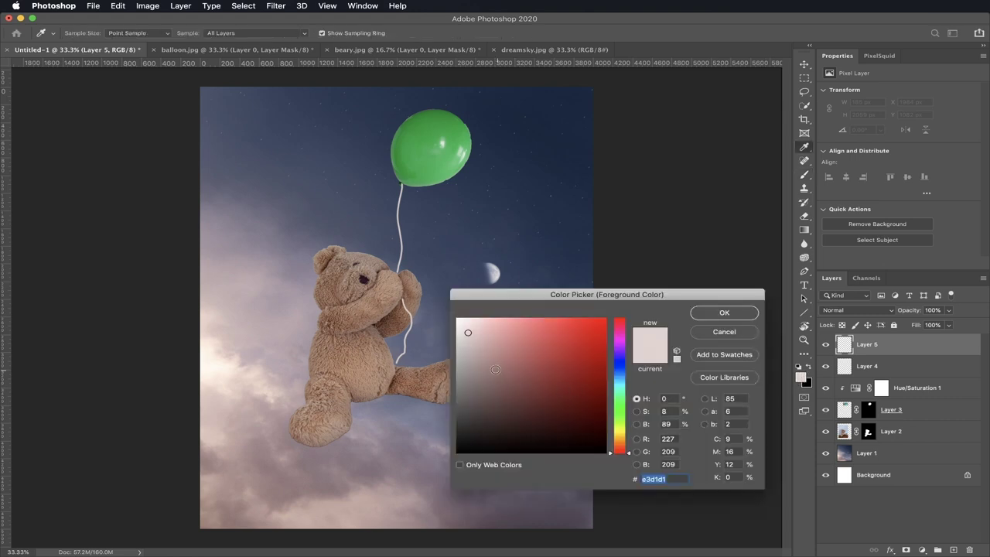
type("d1e2e3")
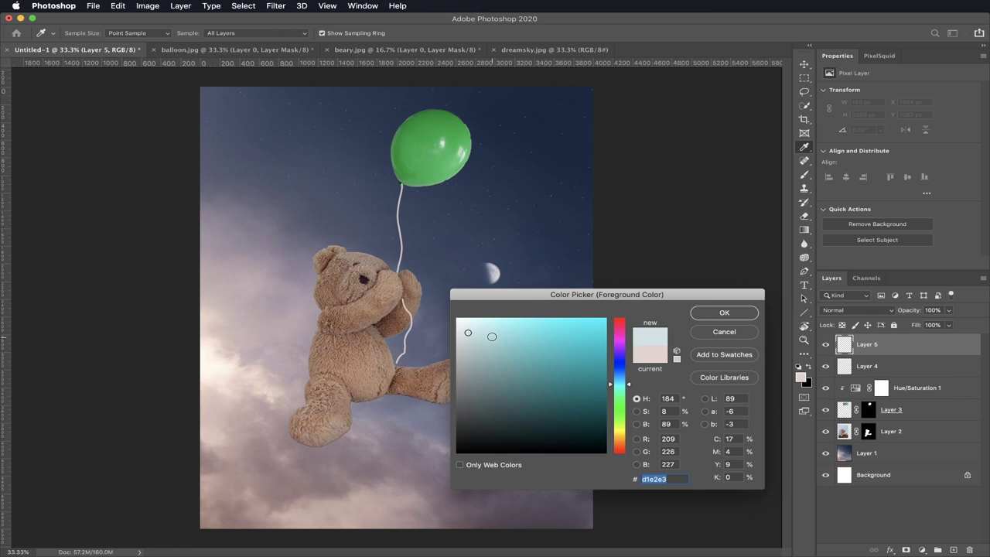
left_click(492, 337)
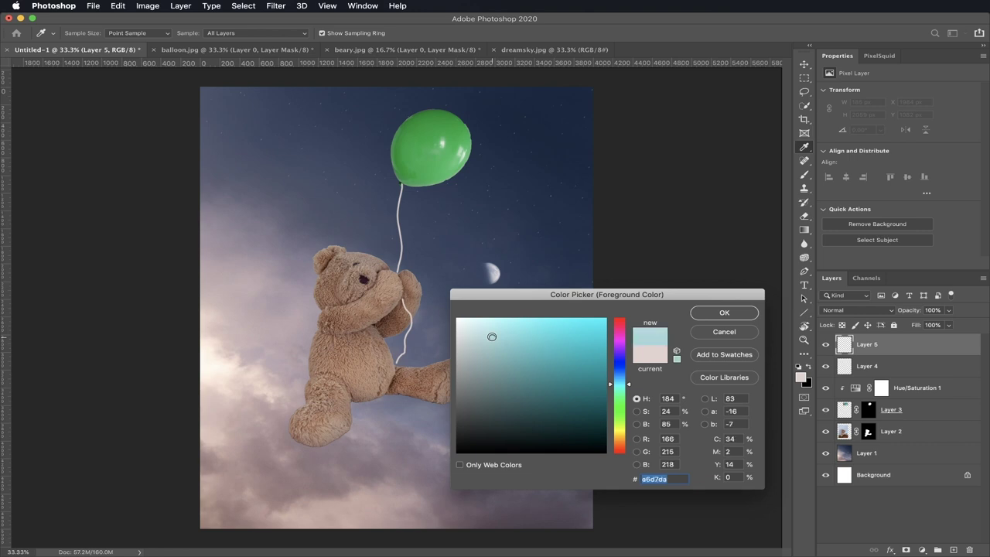
left_click(721, 313)
Step: Stamp three 1500 px bubbles: at the image's right edge above the moon, over the bear's lower-left foot, and in the upper-left corner
key("b")
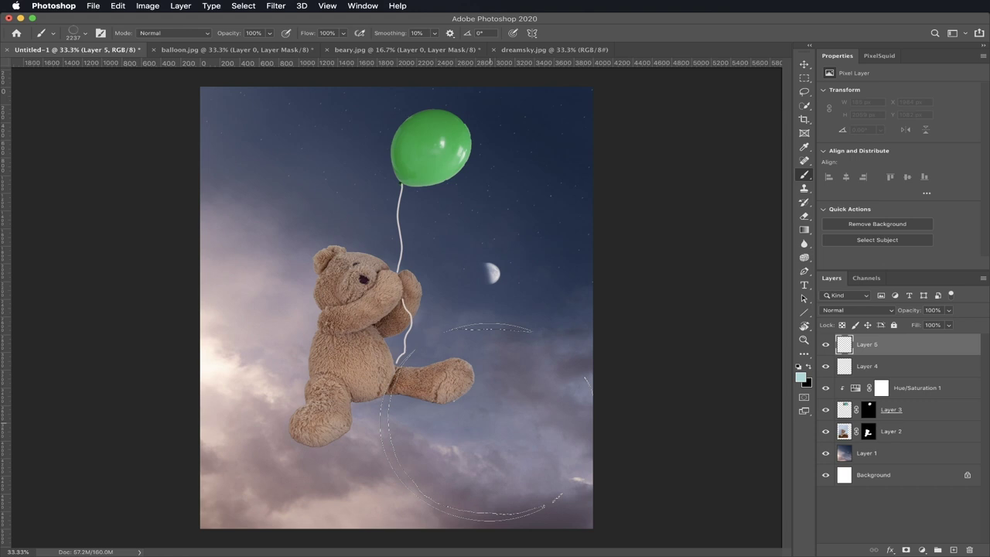
key("bracketleft")
key("bracketleft")
key("bracketleft")
key("bracketleft")
key("bracketleft")
key("bracketleft")
key("bracketleft")
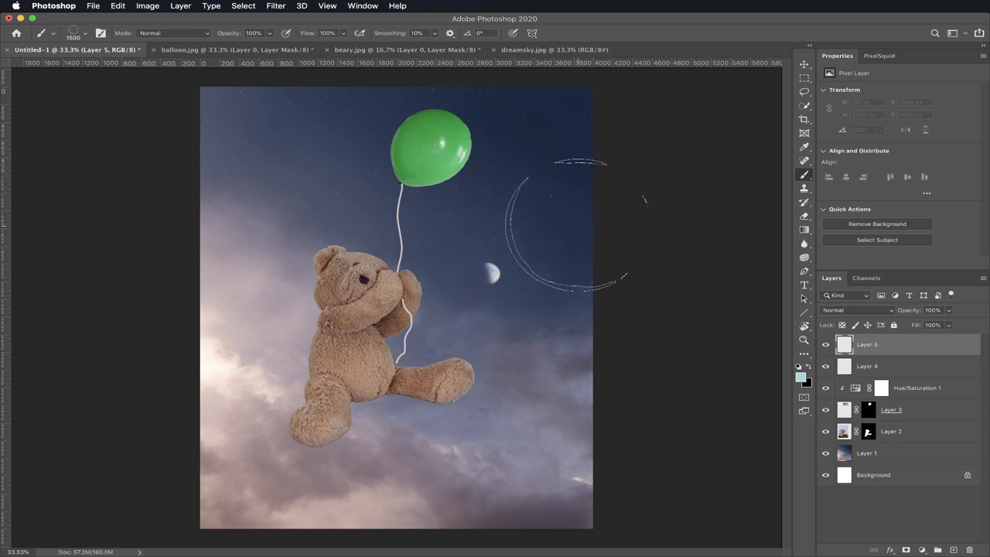
left_click(551, 226)
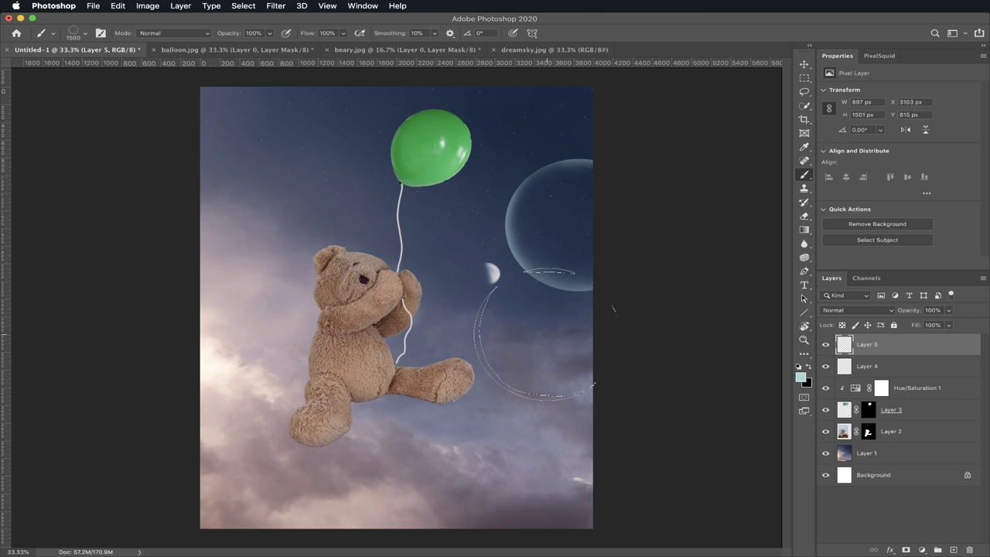
left_click(277, 434)
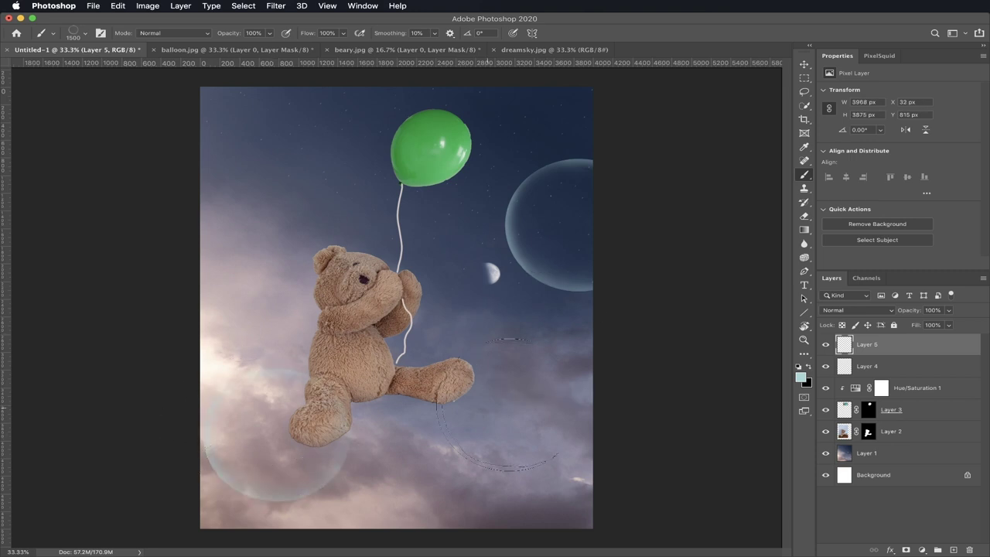
left_click(264, 127)
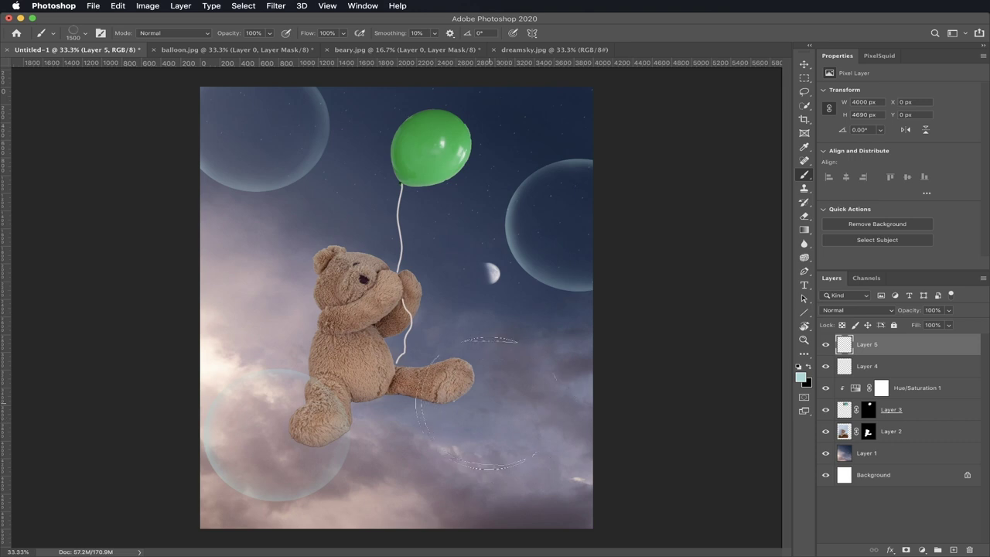
Step: Reduce the bubble brush to 600 px and stamp one bubble in the lower-right clouds and one left of the bear's head
key("bracketleft")
key("bracketleft")
key("bracketleft")
key("bracketleft")
key("bracketleft")
key("bracketleft")
key("bracketleft")
key("bracketleft")
key("bracketleft")
left_click(497, 474)
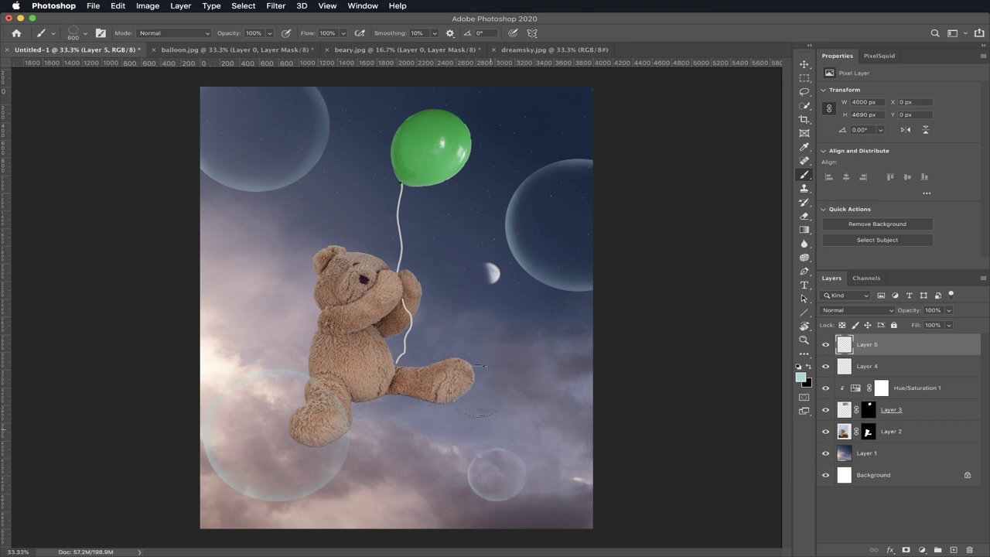
left_click(269, 241)
Step: Stamp four 400 px bubbles: below the moon, right of the string, left of the balloon, and in the image's upper-right corner
key("bracketleft")
key("bracketleft")
left_click(508, 347)
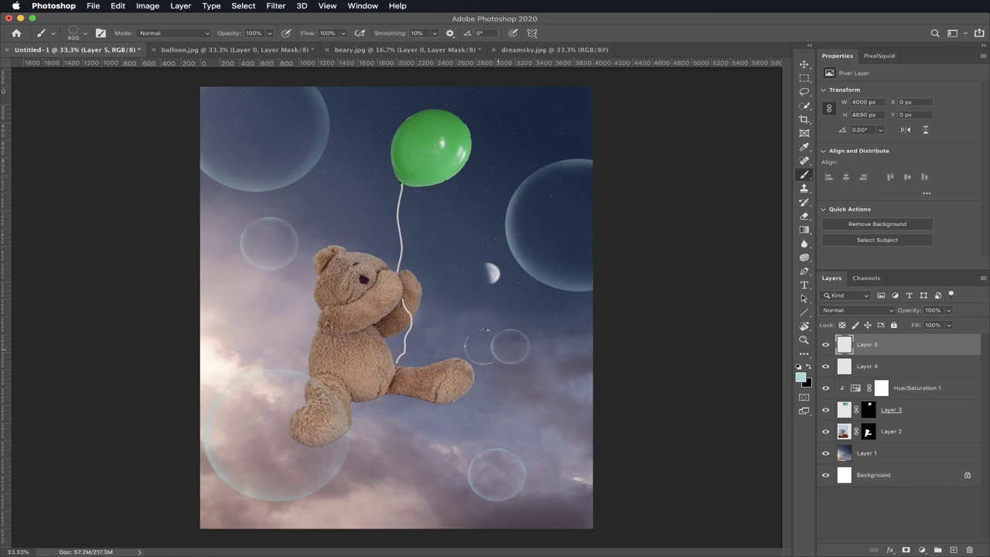
left_click(437, 224)
left_click(363, 134)
left_click(574, 103)
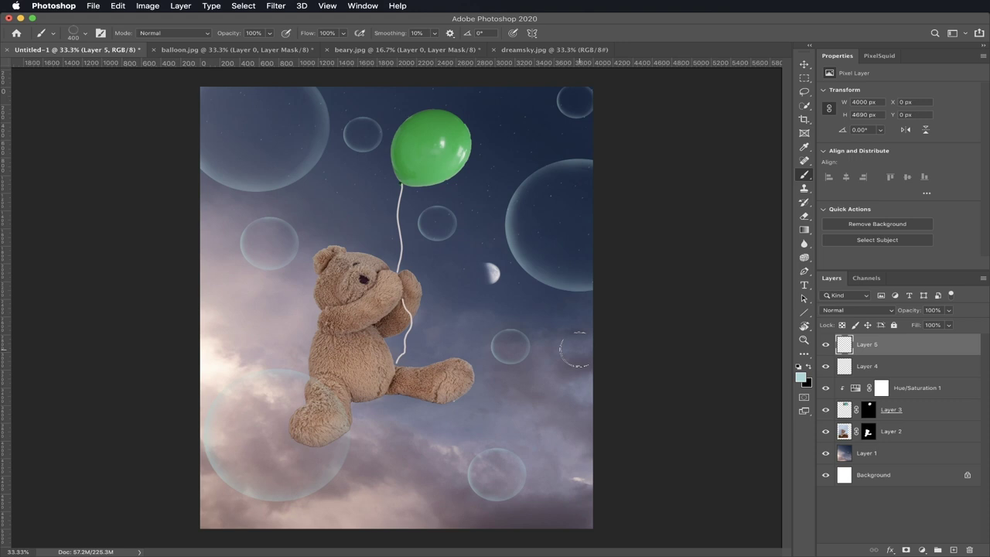
Step: Save a JPEG copy of the composite named bubbles on the Desktop at Maximum quality 12 with the Baseline ("Standard") format
left_click(94, 7)
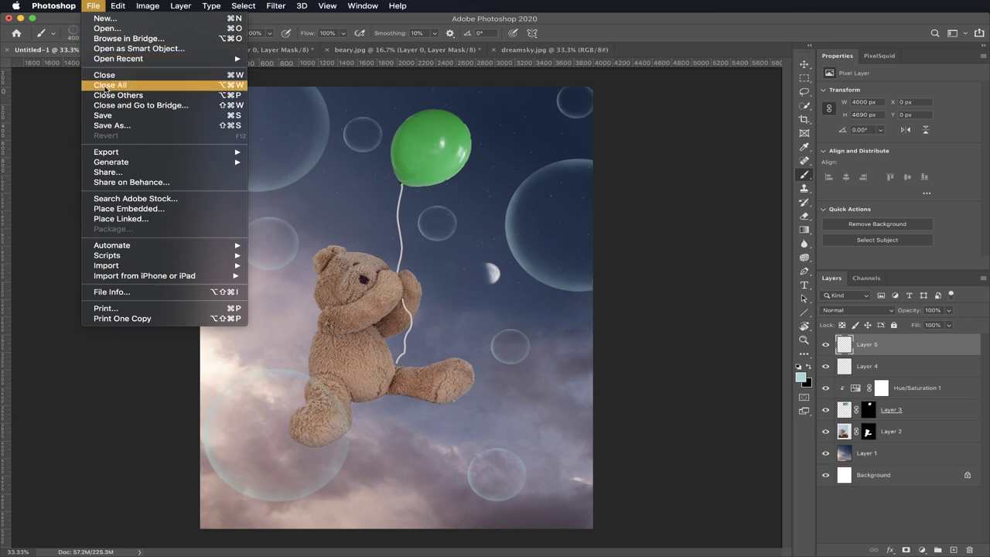
left_click(112, 127)
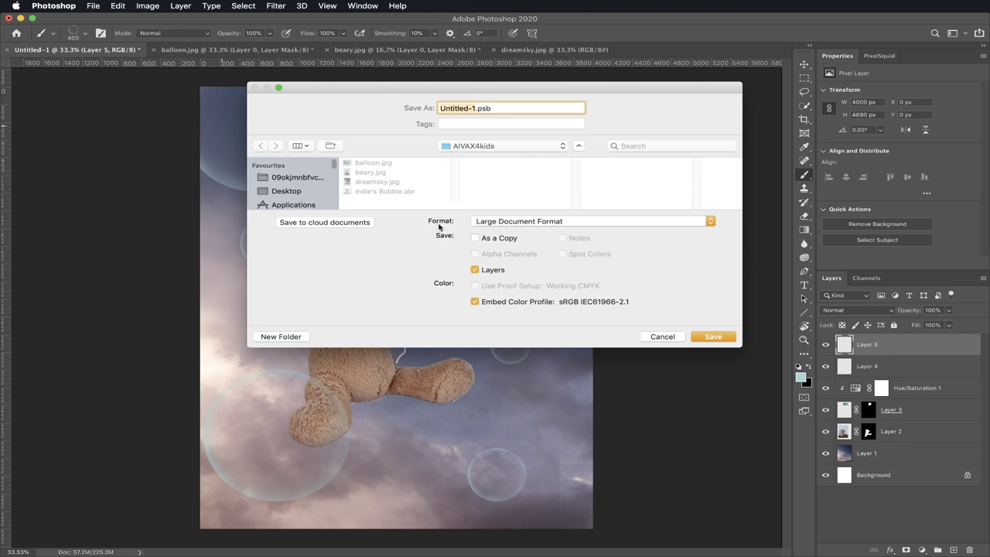
left_click(710, 222)
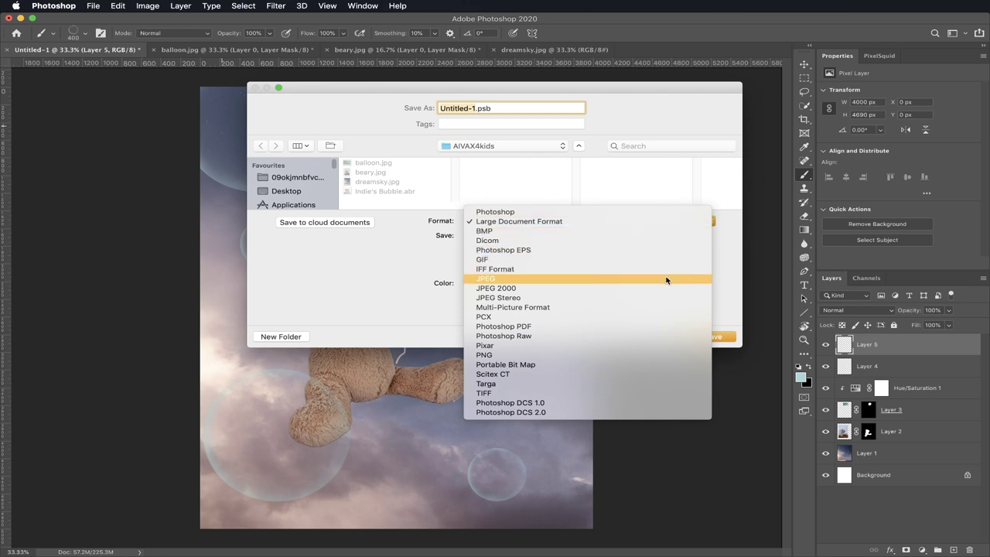
left_click(666, 280)
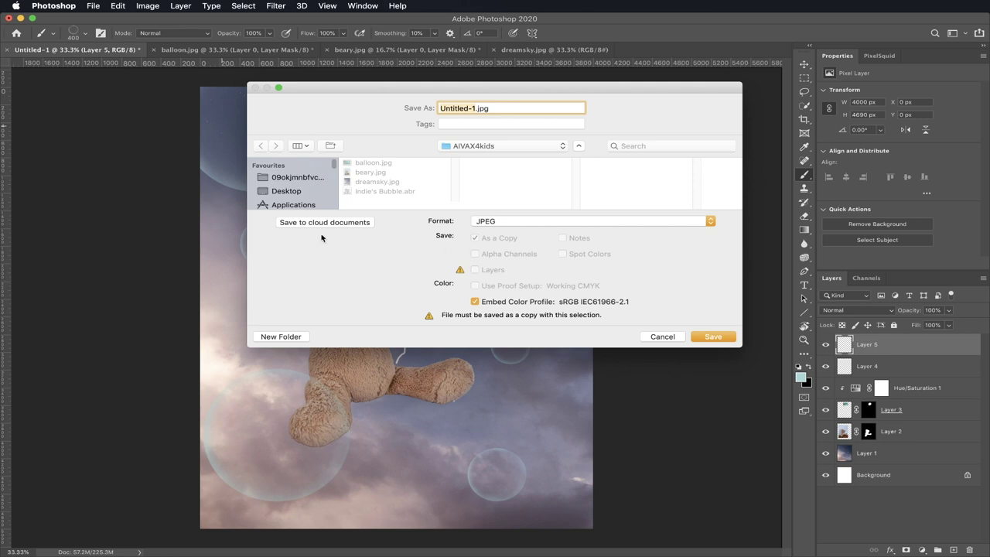
left_click(293, 193)
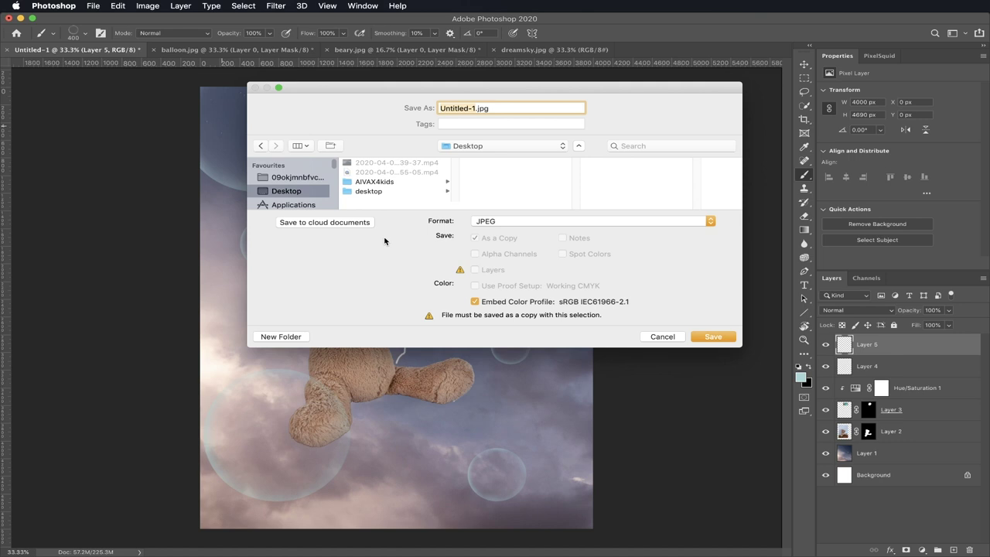
type("bubbles")
left_click(697, 338)
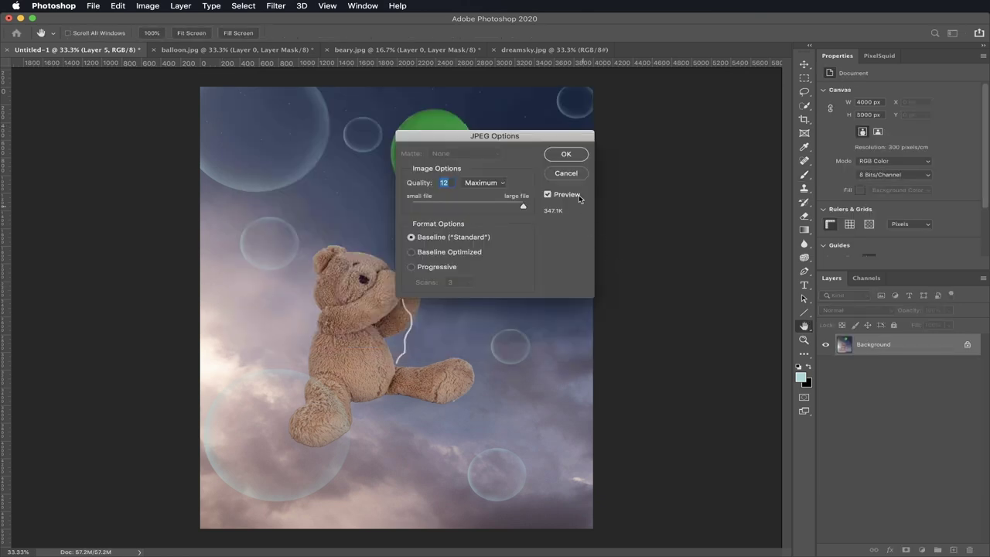
left_click(564, 155)
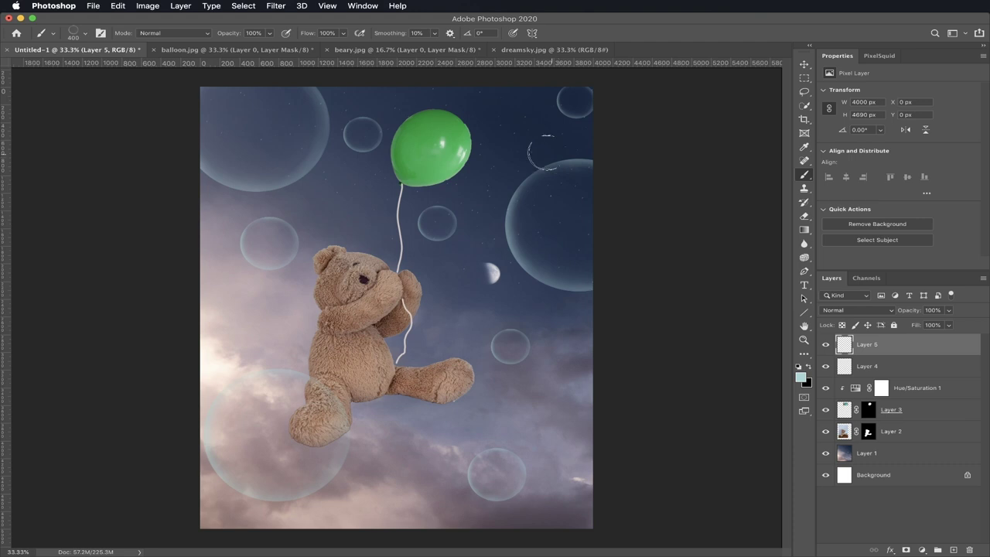
Step: Minimize the Photoshop window and open bubbles.jpg from the desktop in Preview to check the exported image
left_click(21, 18)
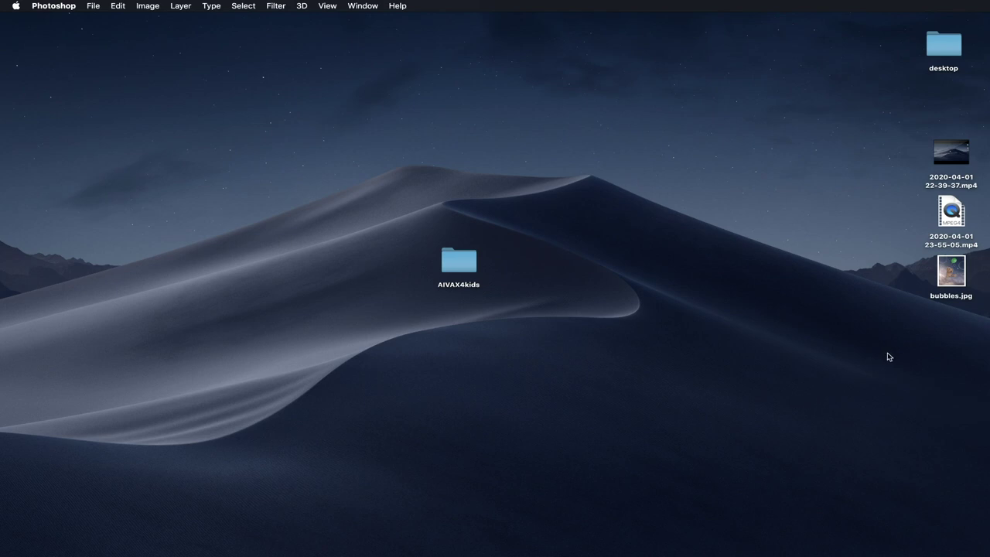
left_click(954, 283)
double_click(955, 283)
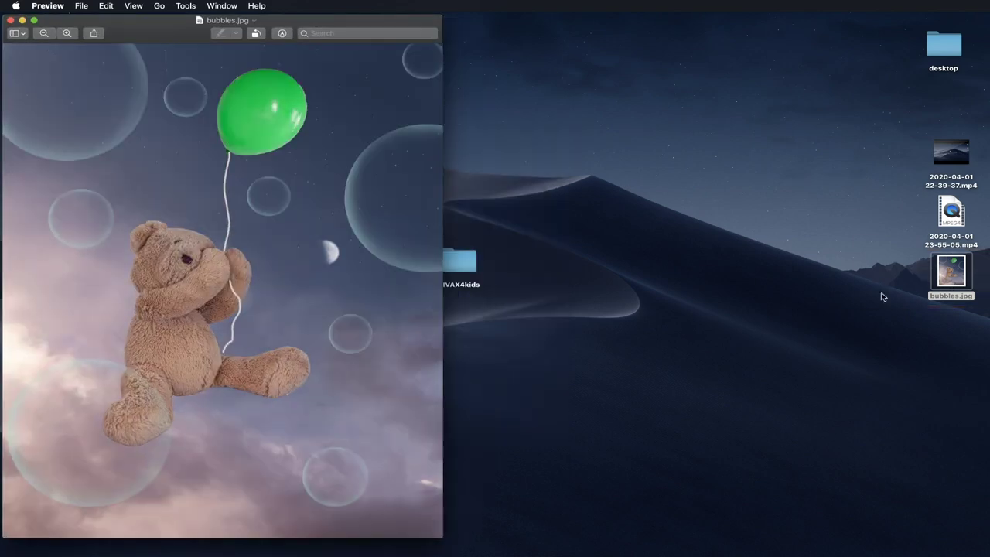